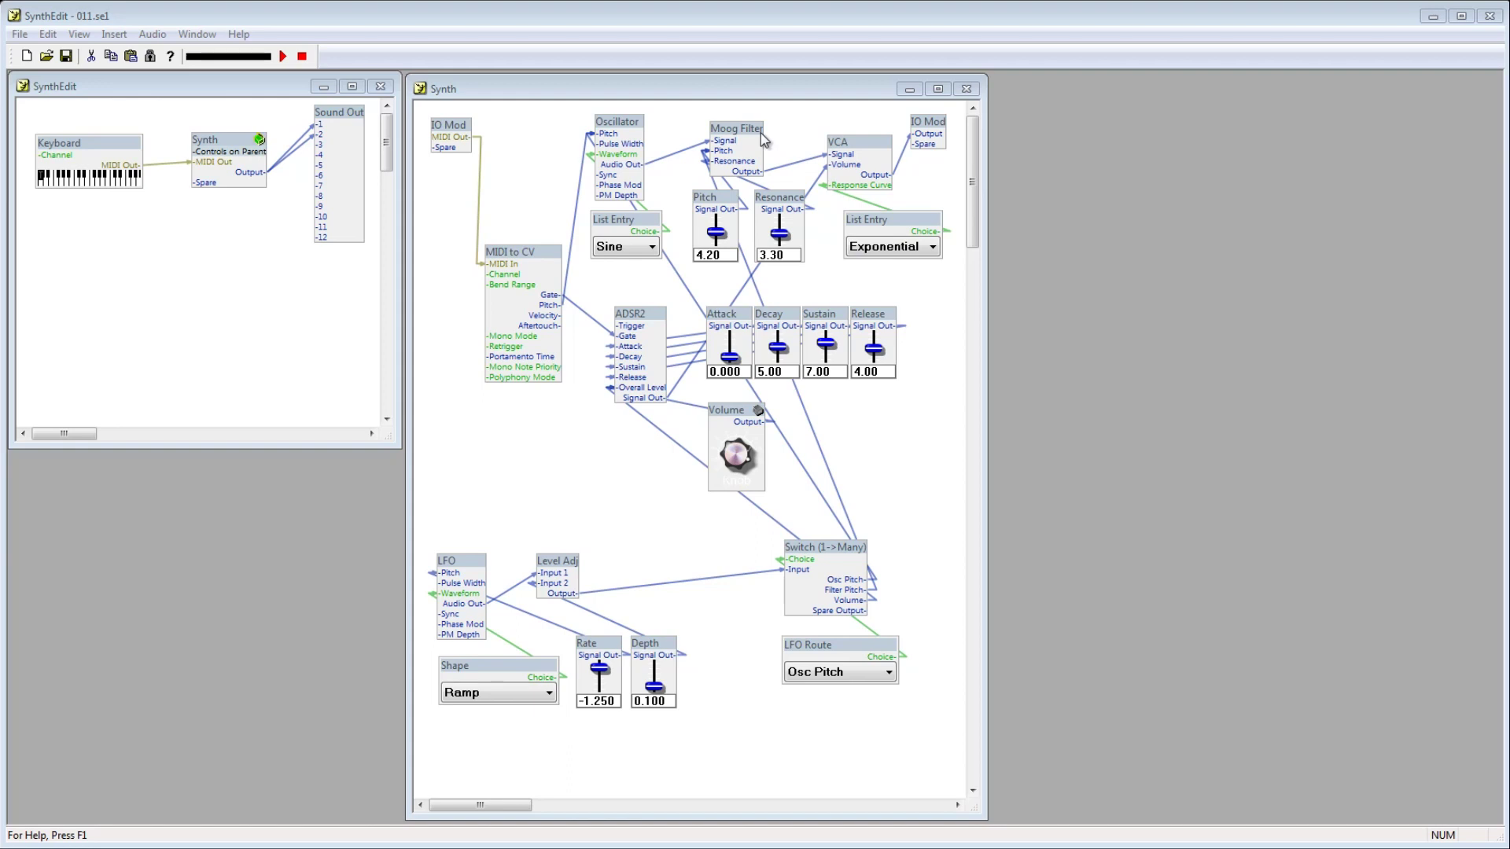
Insert a new container module into the Synth patch and move it left.
{"action": "right_click", "coordinate": [506, 421]}
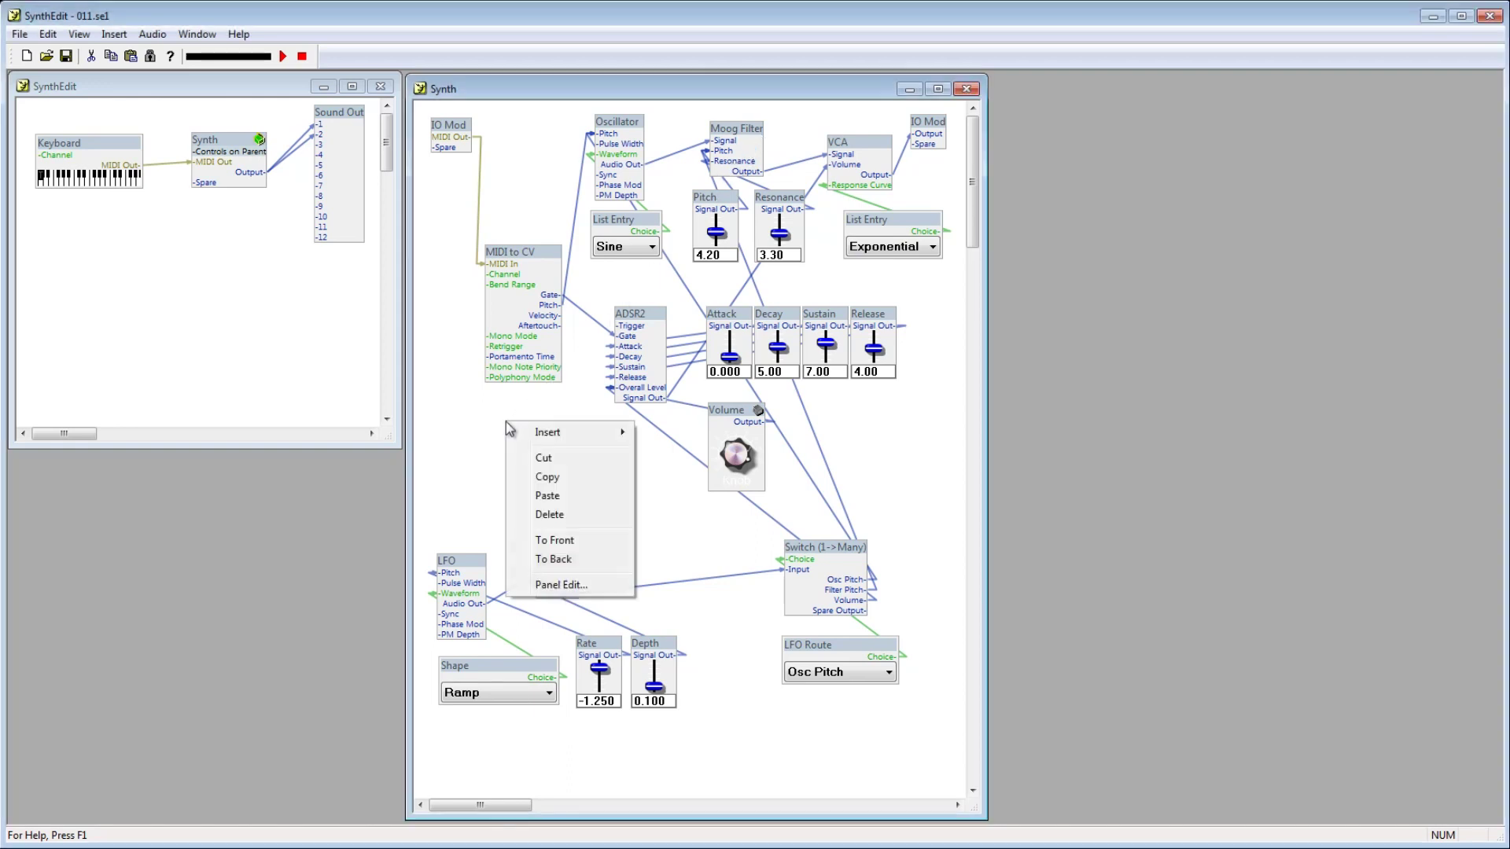
{"action": "mouse_move", "coordinate": [519, 434]}
{"action": "left_click", "coordinate": [641, 434]}
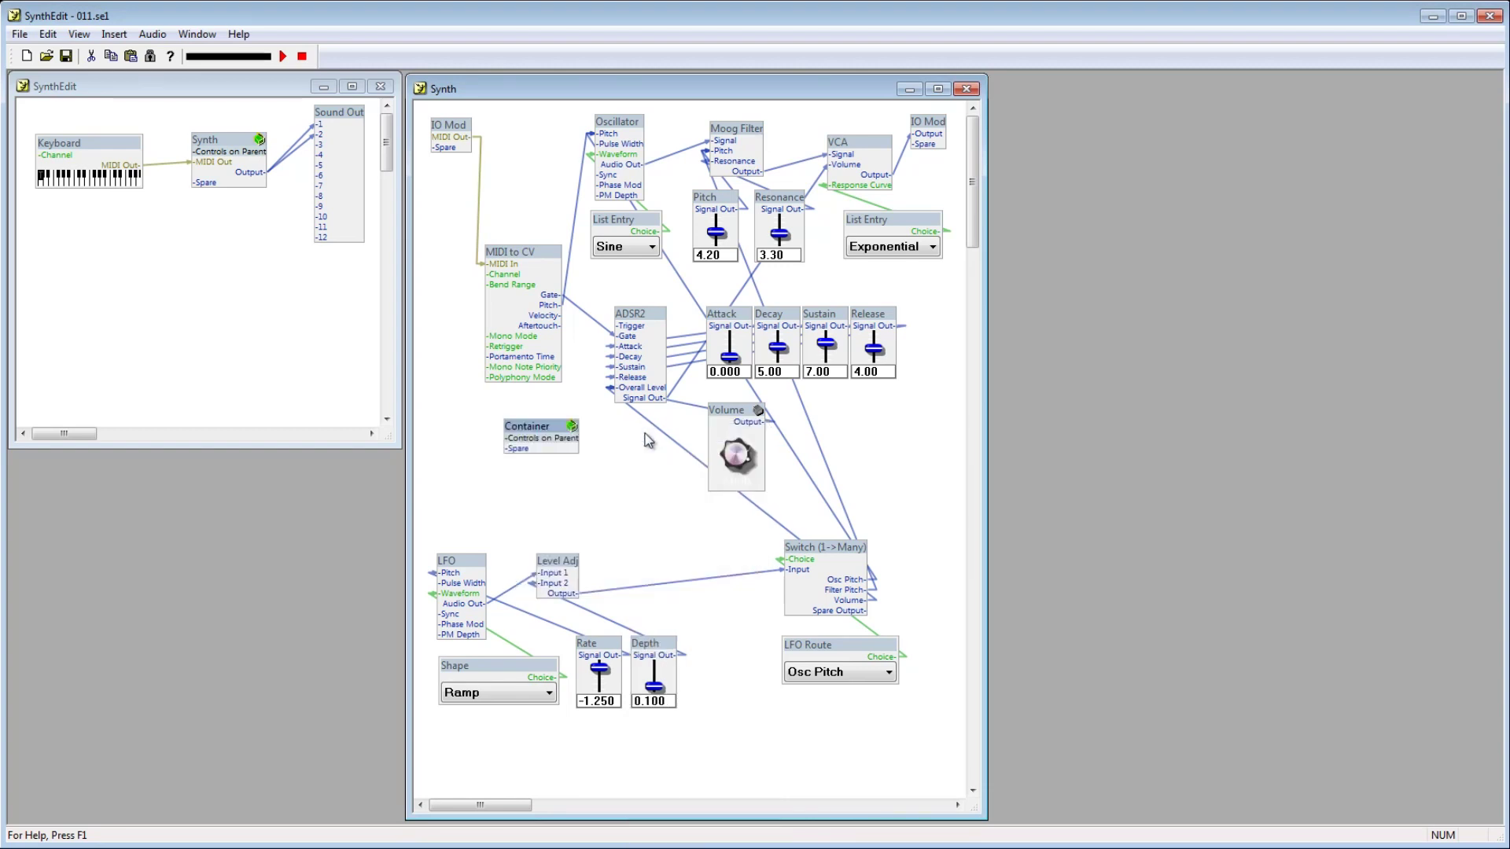
{"action": "left_click_drag", "start_coordinate": [586, 439], "coordinate": [548, 443]}
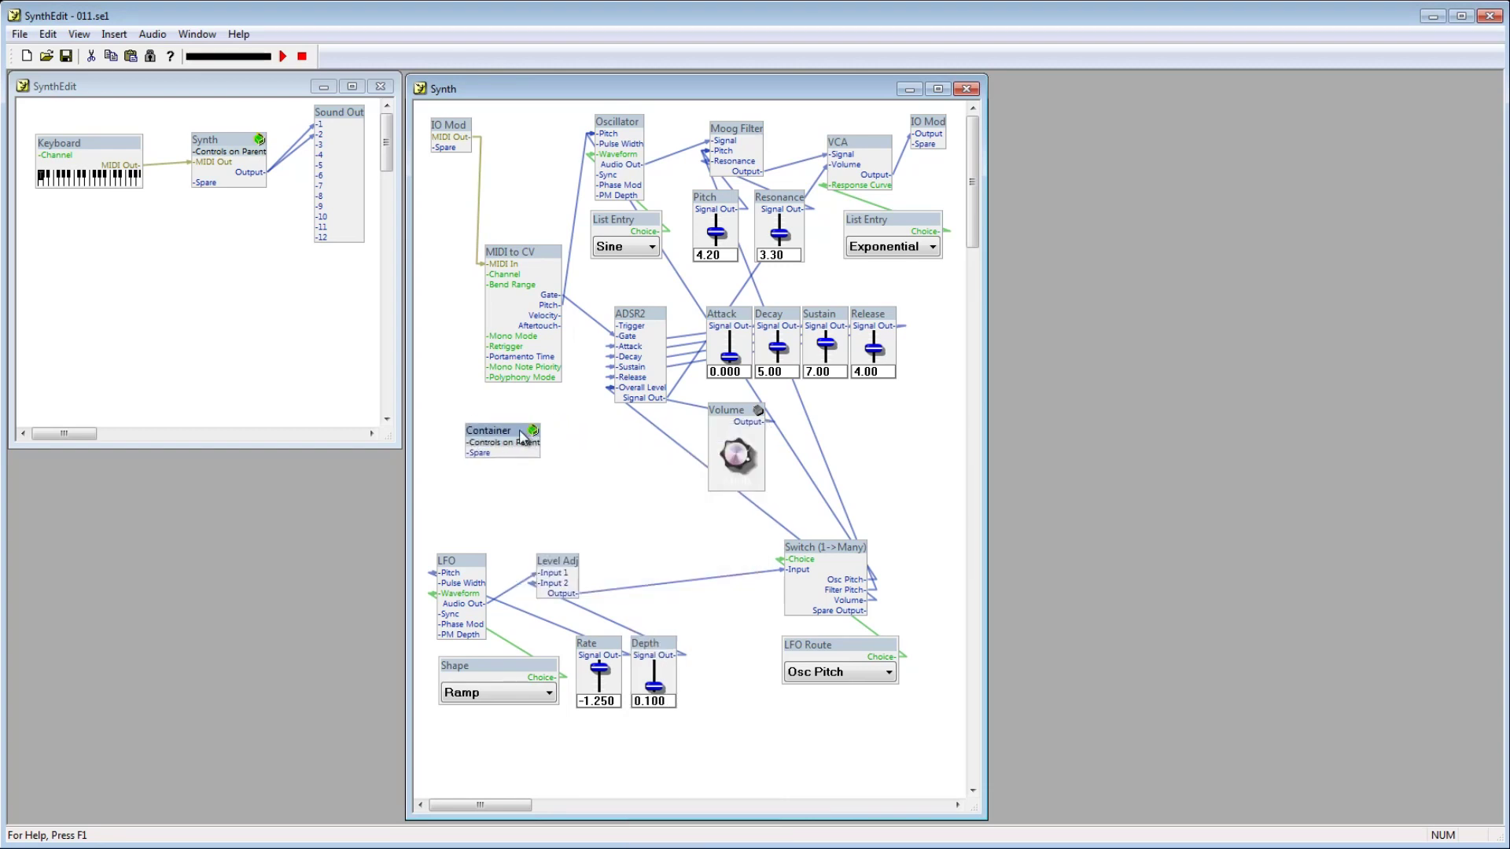
Title the container 'Moog Filter' and open its inner window.
{"action": "right_click", "coordinate": [520, 431]}
{"action": "left_click", "coordinate": [576, 797]}
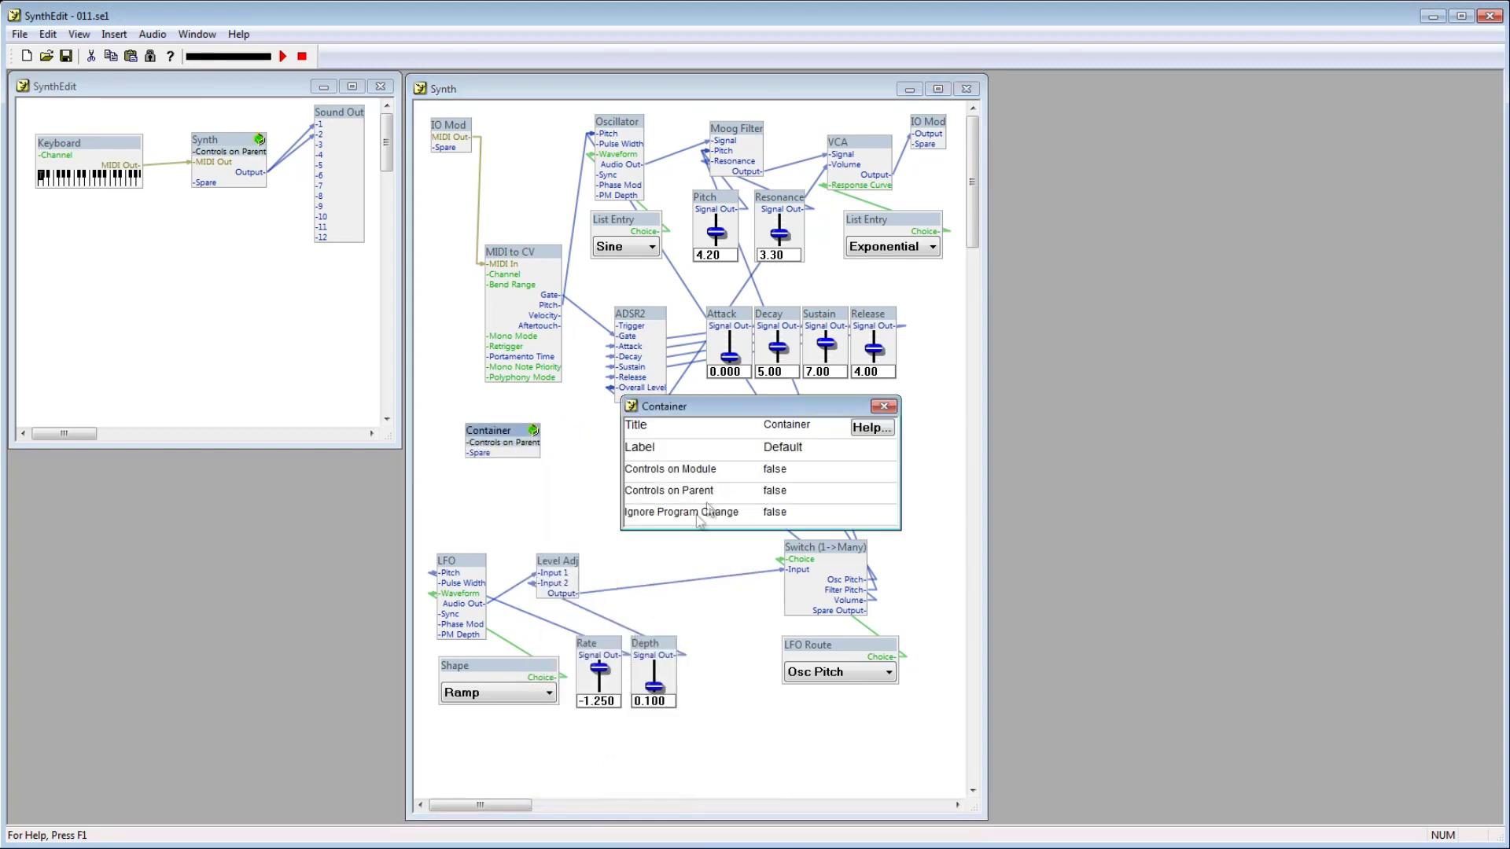
{"action": "left_click", "coordinate": [773, 427]}
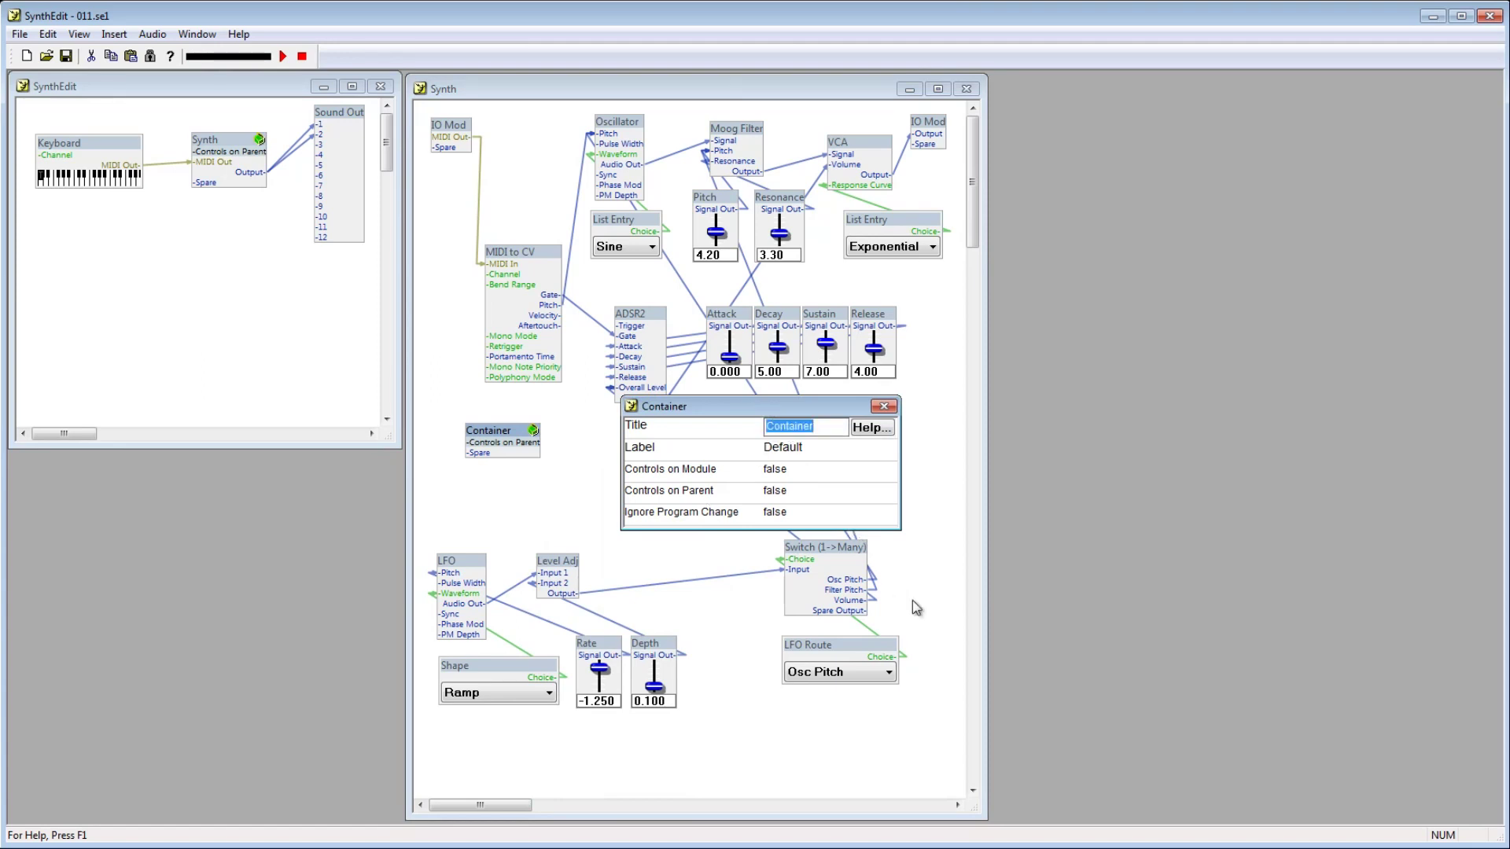
{"action": "type", "text": "Moog Filter"}
{"action": "key", "text": "Return"}
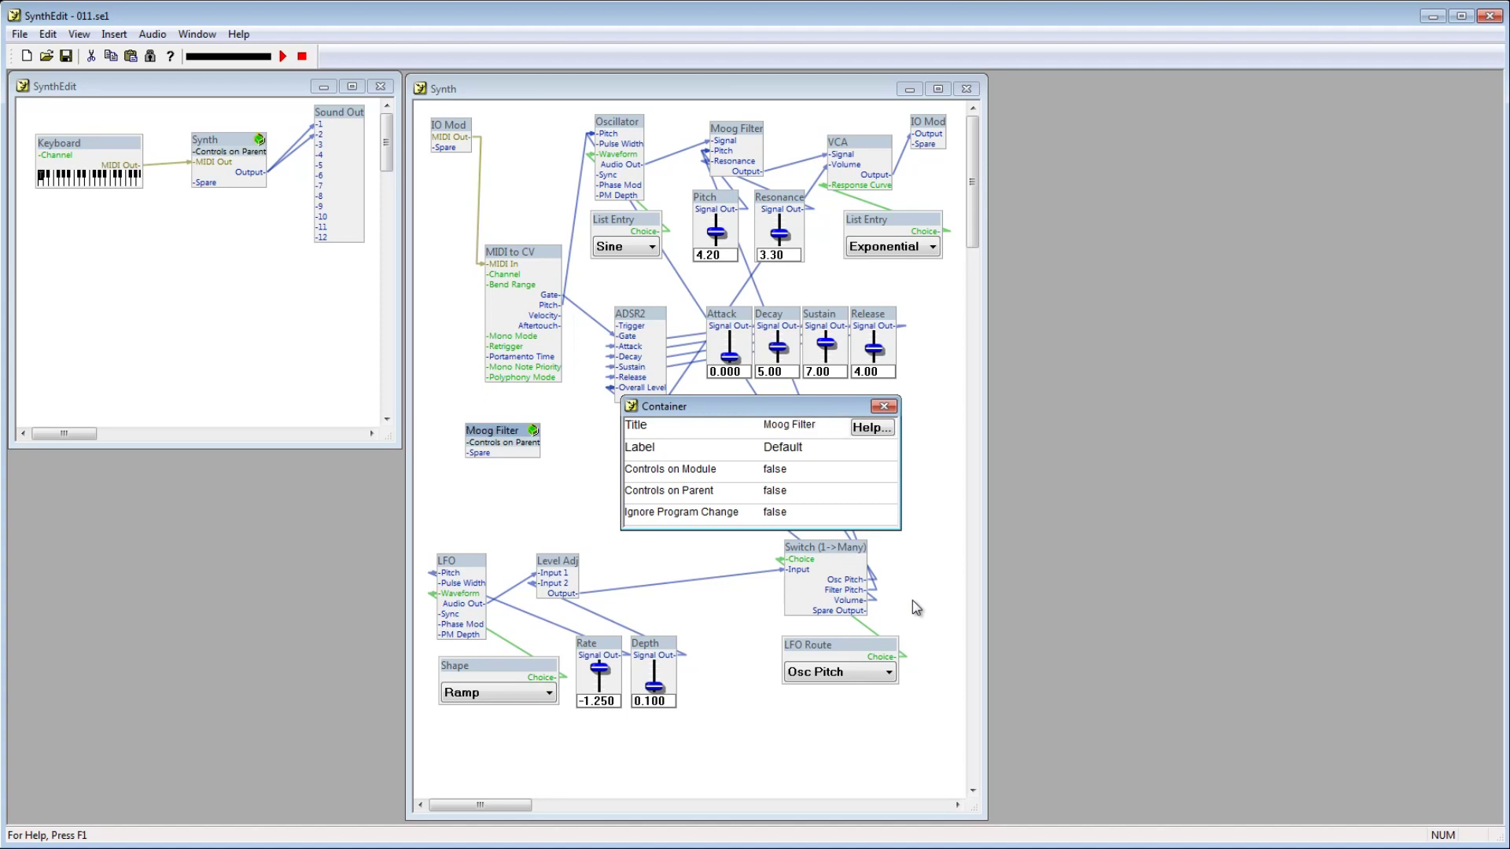
{"action": "left_click", "coordinate": [884, 405]}
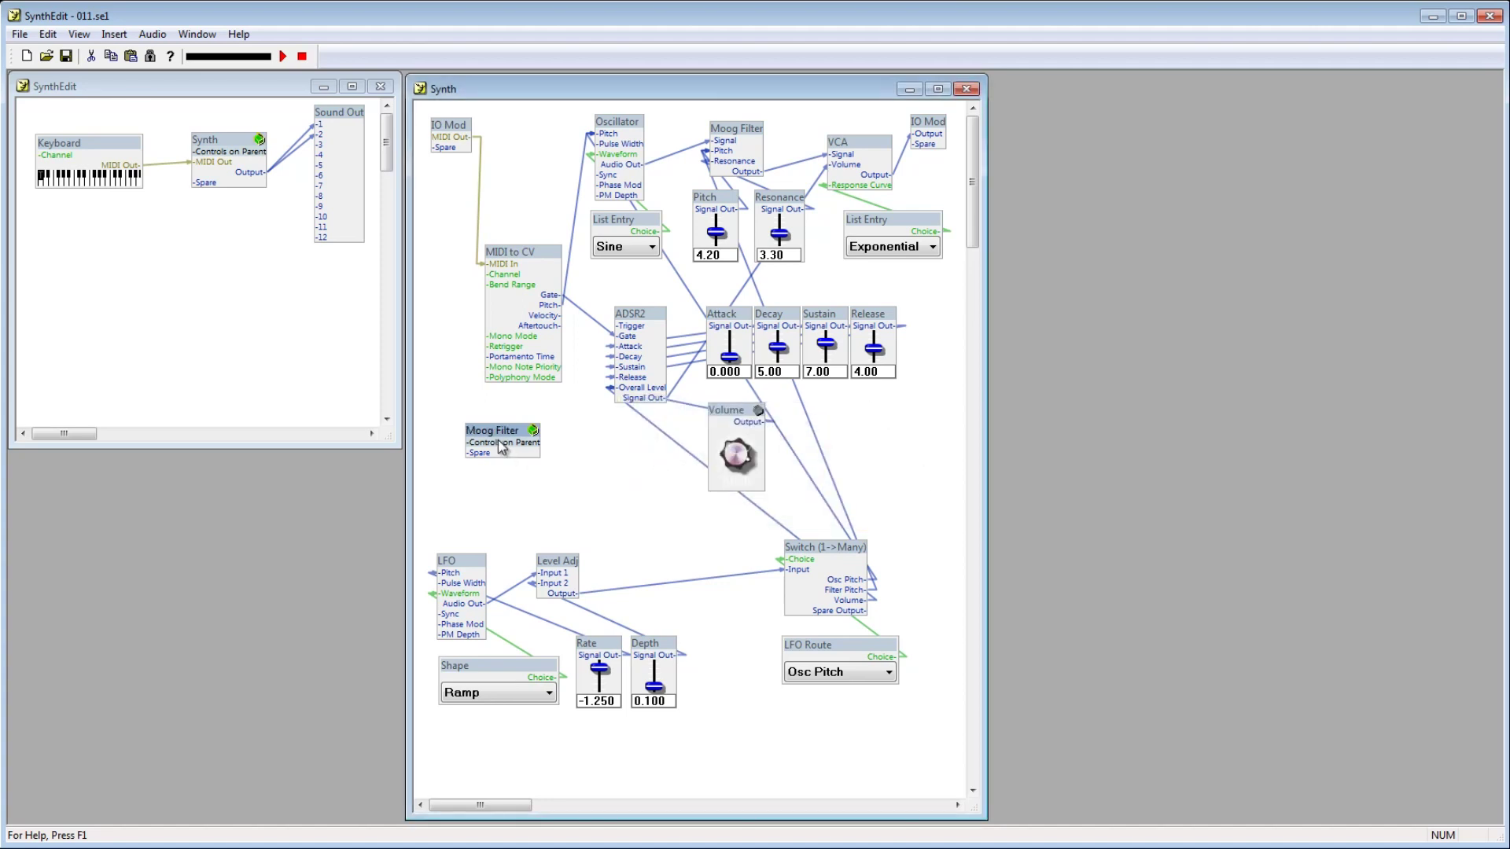
{"action": "left_click_drag", "start_coordinate": [497, 436], "coordinate": [497, 430]}
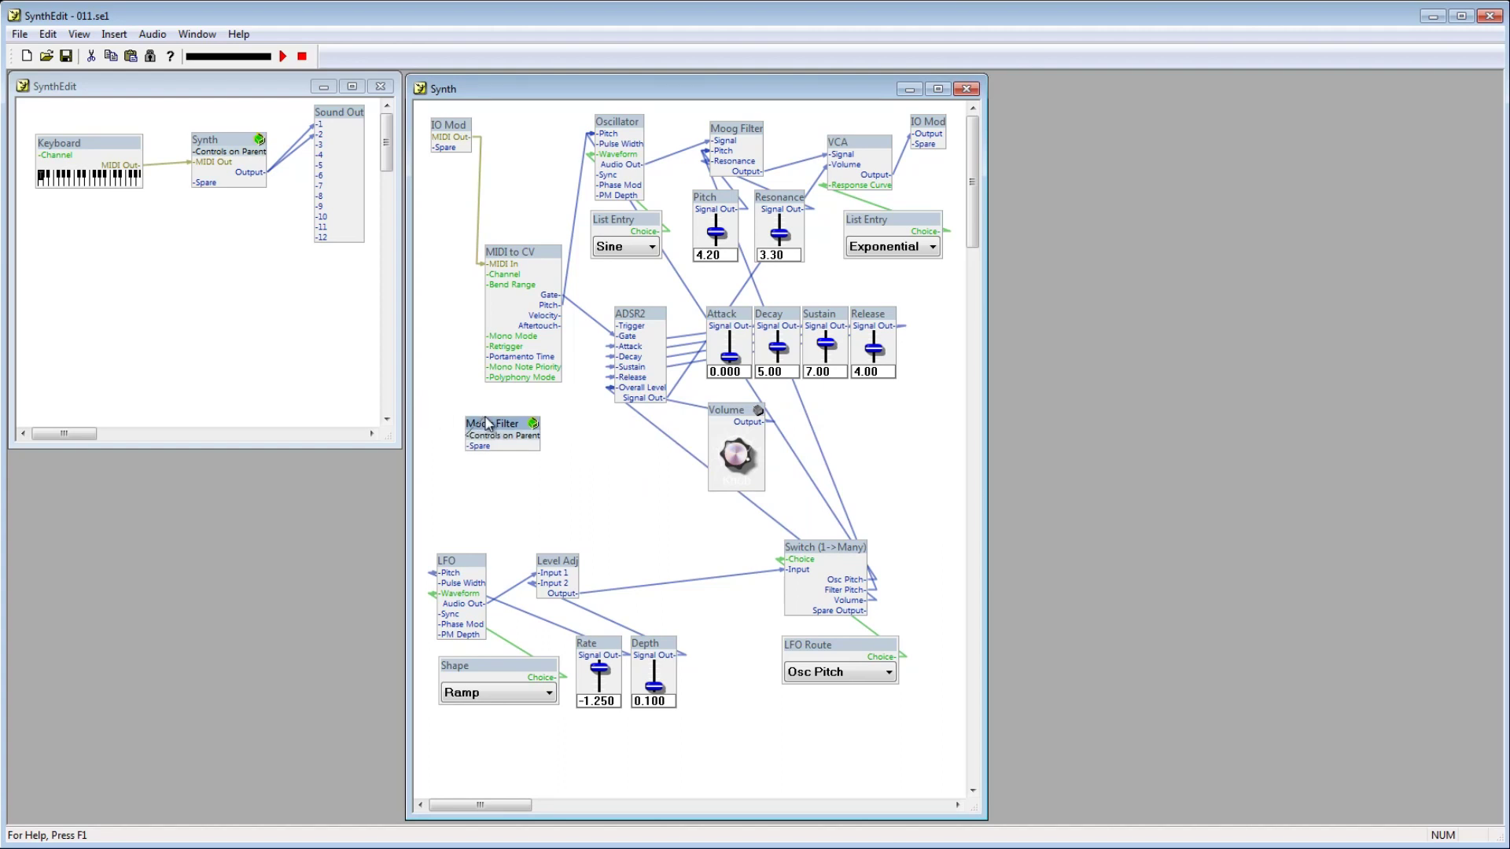
{"action": "double_click", "coordinate": [497, 429]}
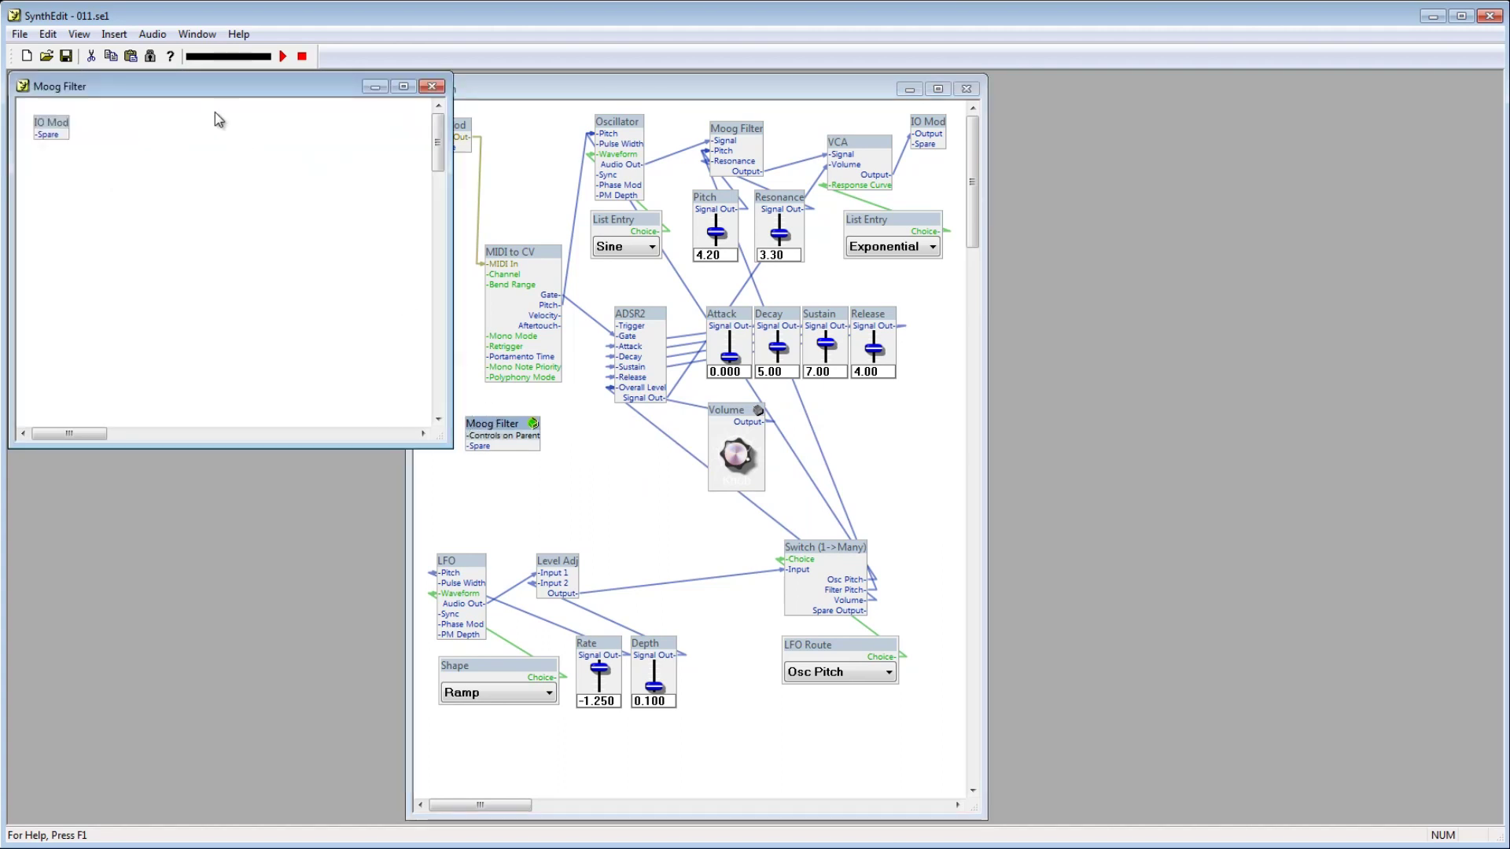
Move the container window aside, then cut the Moog Filter, Pitch and Resonance sliders from Synth.
{"action": "left_click_drag", "start_coordinate": [185, 91], "coordinate": [1194, 96]}
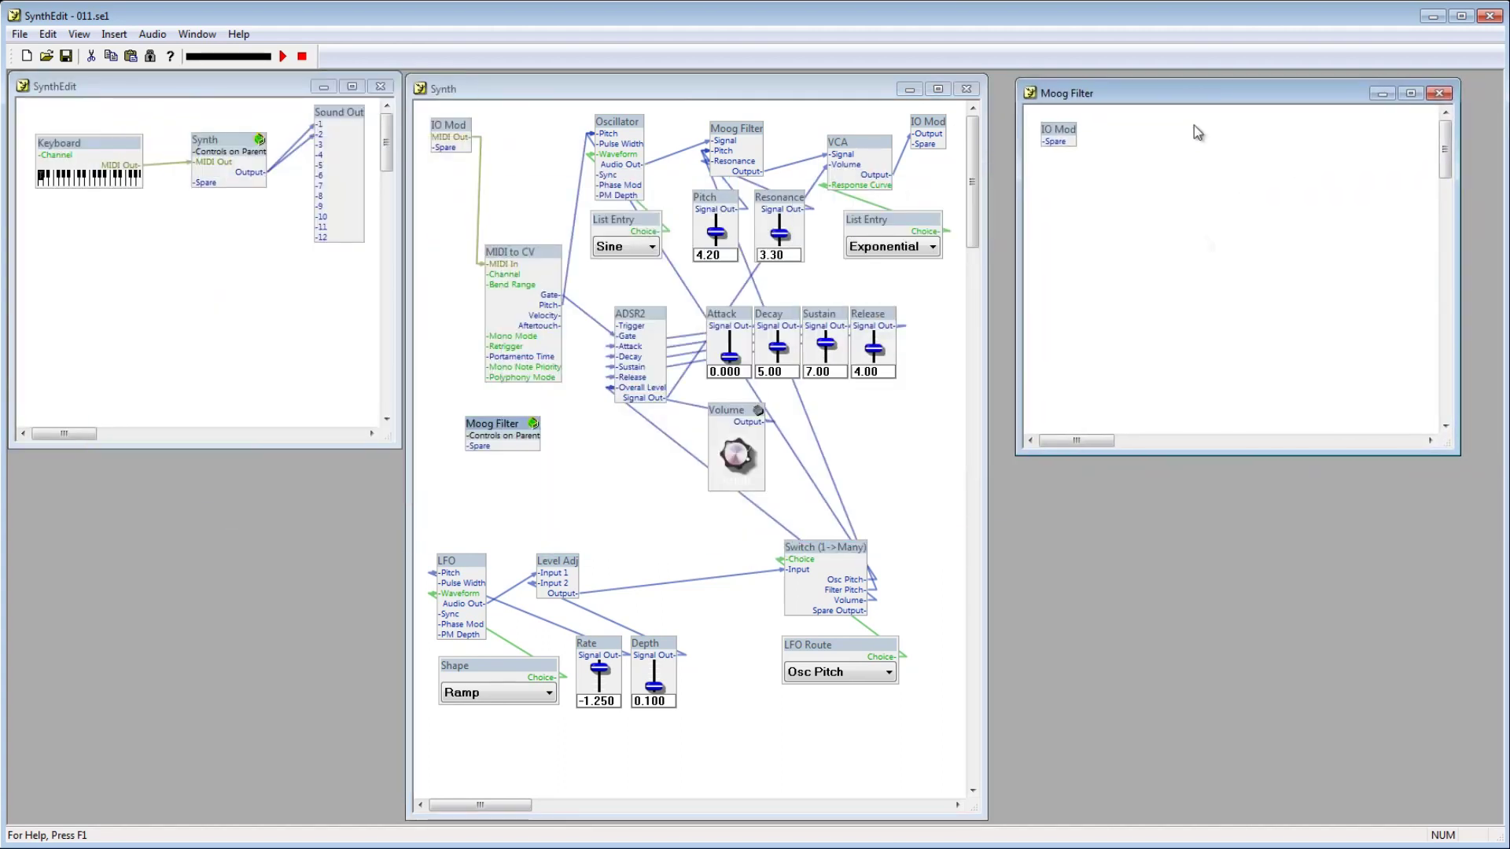
{"action": "left_click", "coordinate": [749, 135]}
{"action": "left_click", "coordinate": [730, 196], "text": "ctrl"}
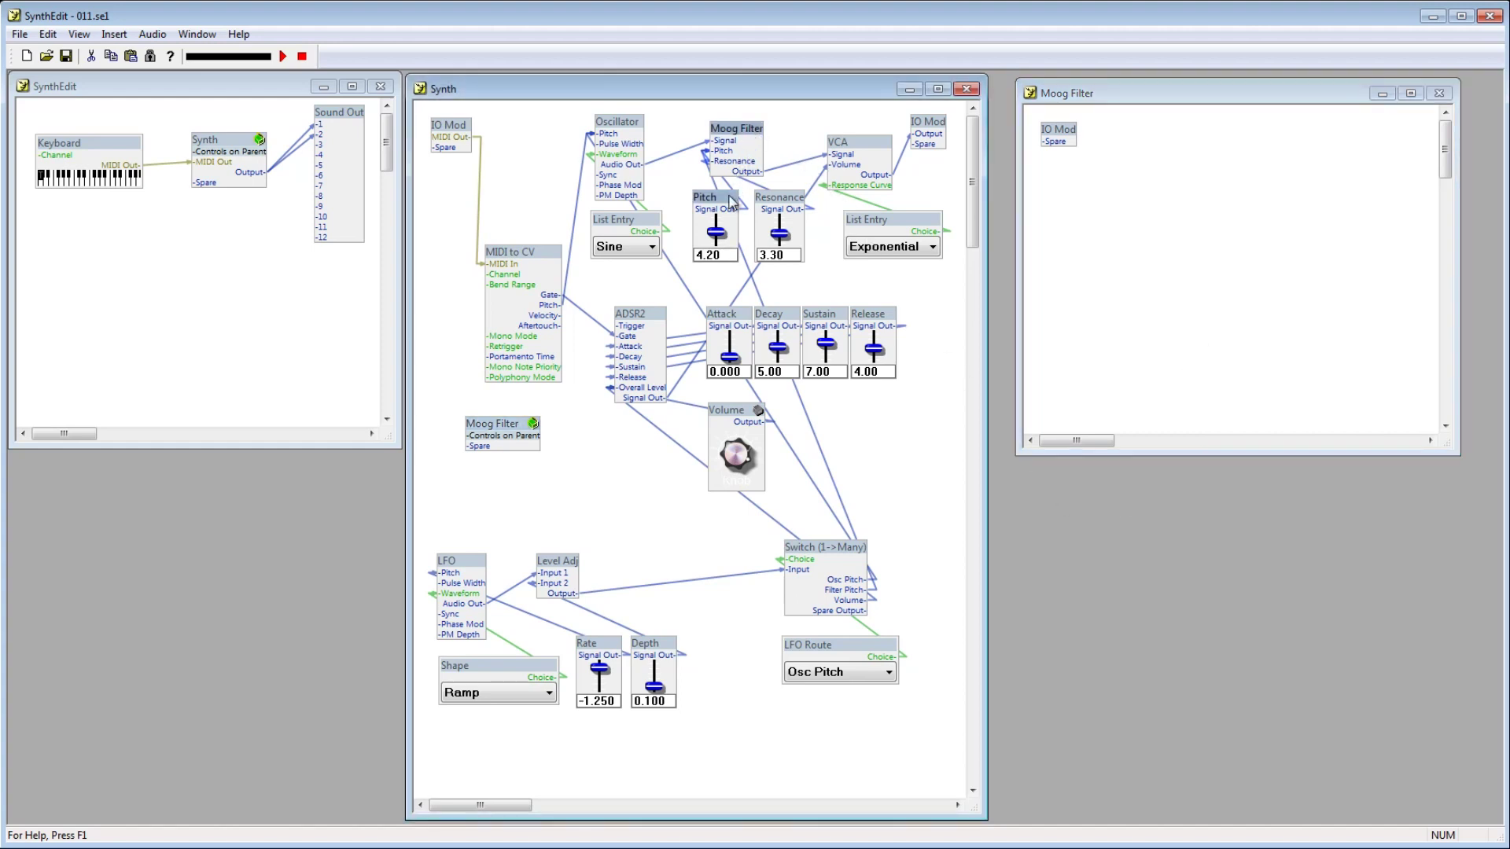
{"action": "left_click", "coordinate": [769, 202], "text": "ctrl"}
{"action": "key", "text": "Delete"}
Paste the filter and sliders into the container window and position them.
{"action": "right_click", "coordinate": [1135, 161]}
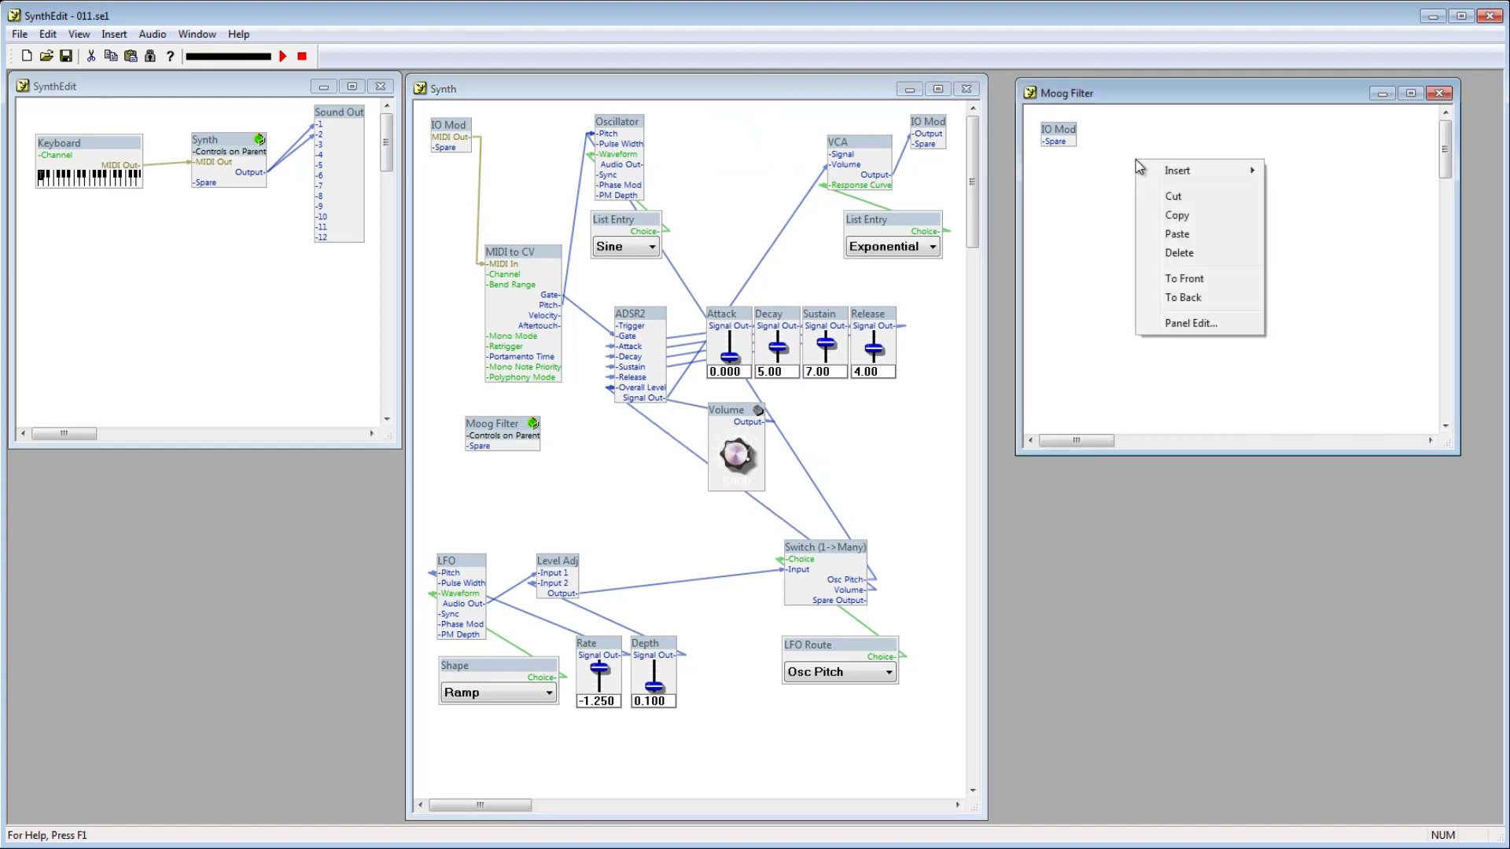
{"action": "left_click", "coordinate": [1177, 234]}
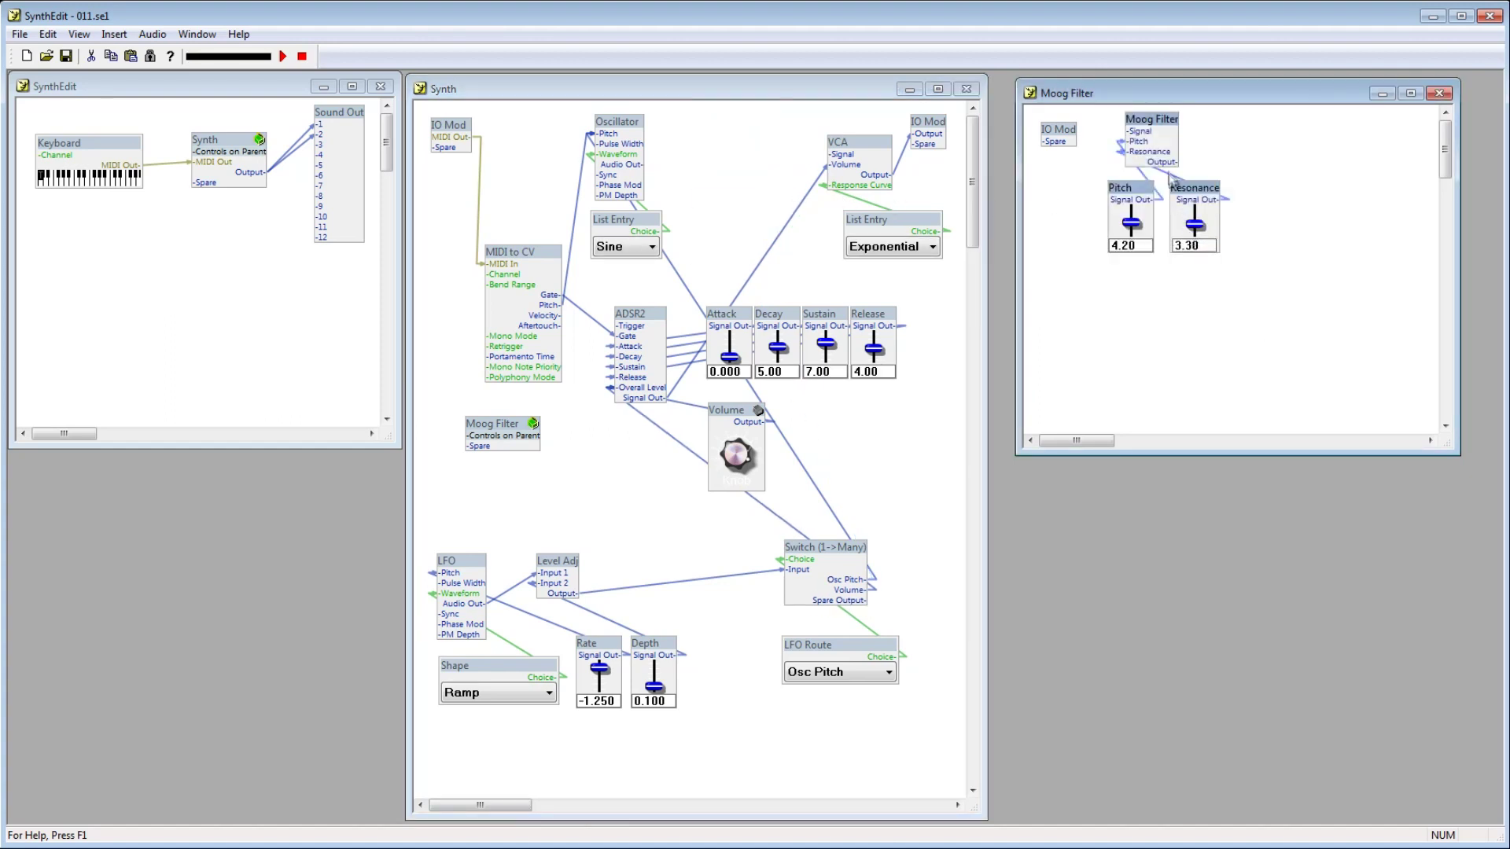
{"action": "left_click", "coordinate": [1155, 119]}
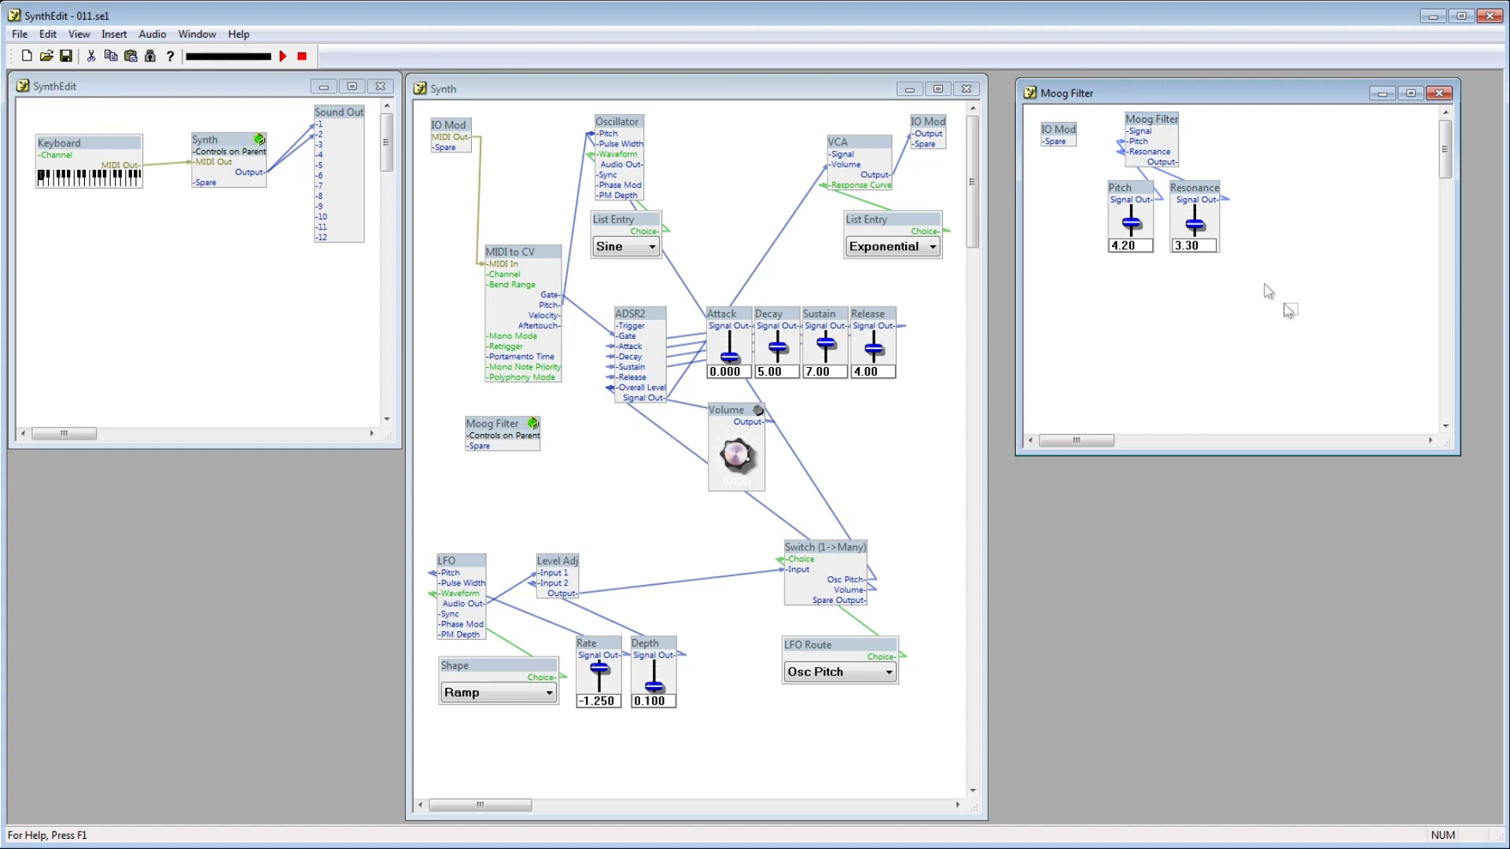
{"action": "left_click_drag", "start_coordinate": [1154, 127], "coordinate": [1190, 181]}
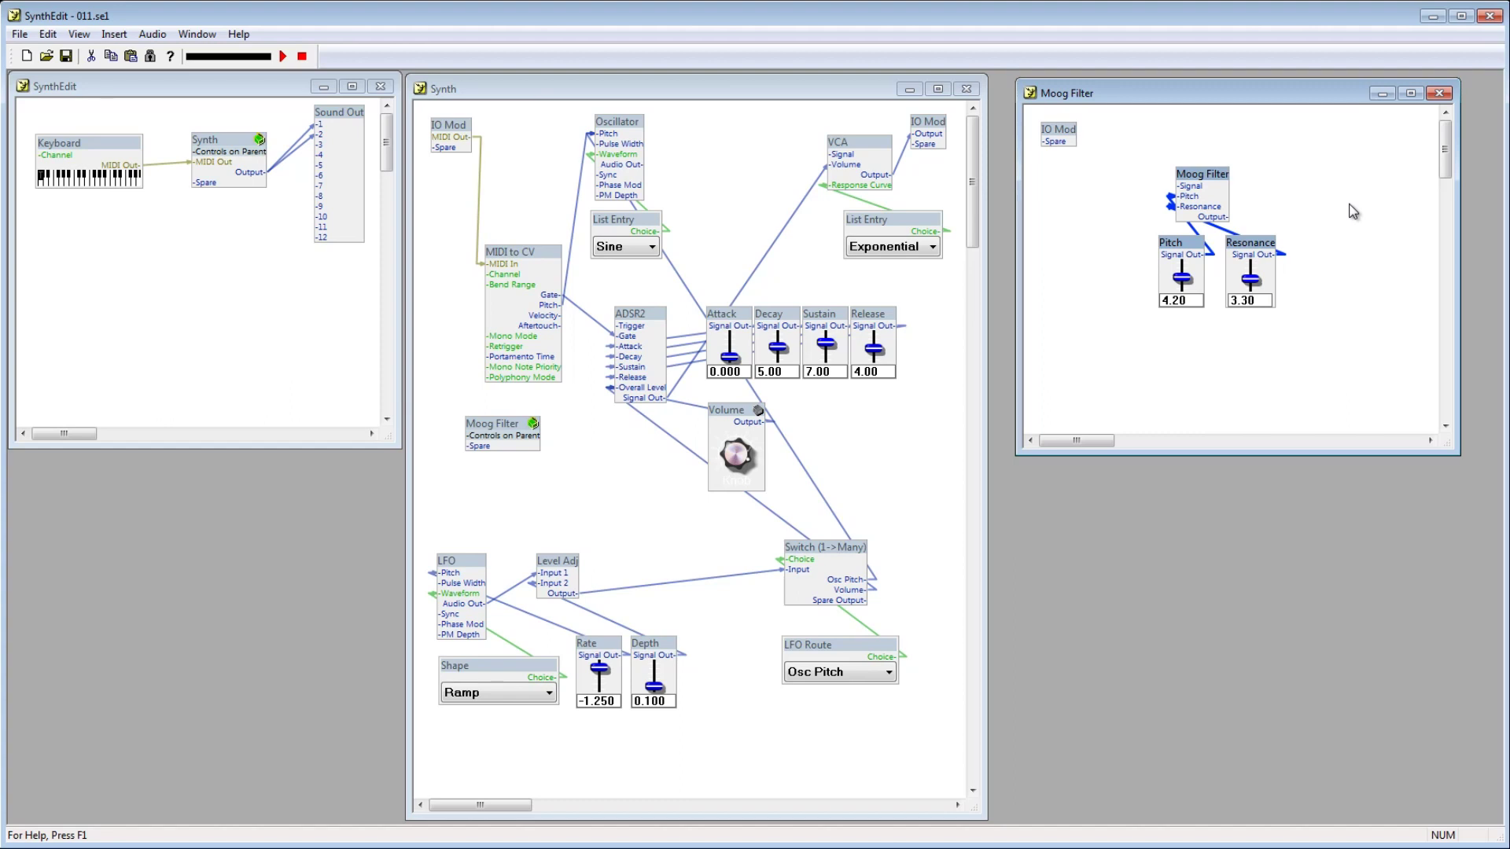
{"action": "right_click", "coordinate": [1198, 175]}
Paste a second Moog Filter below the first and wire the Pitch and Resonance sliders into it.
{"action": "left_click", "coordinate": [1237, 225]}
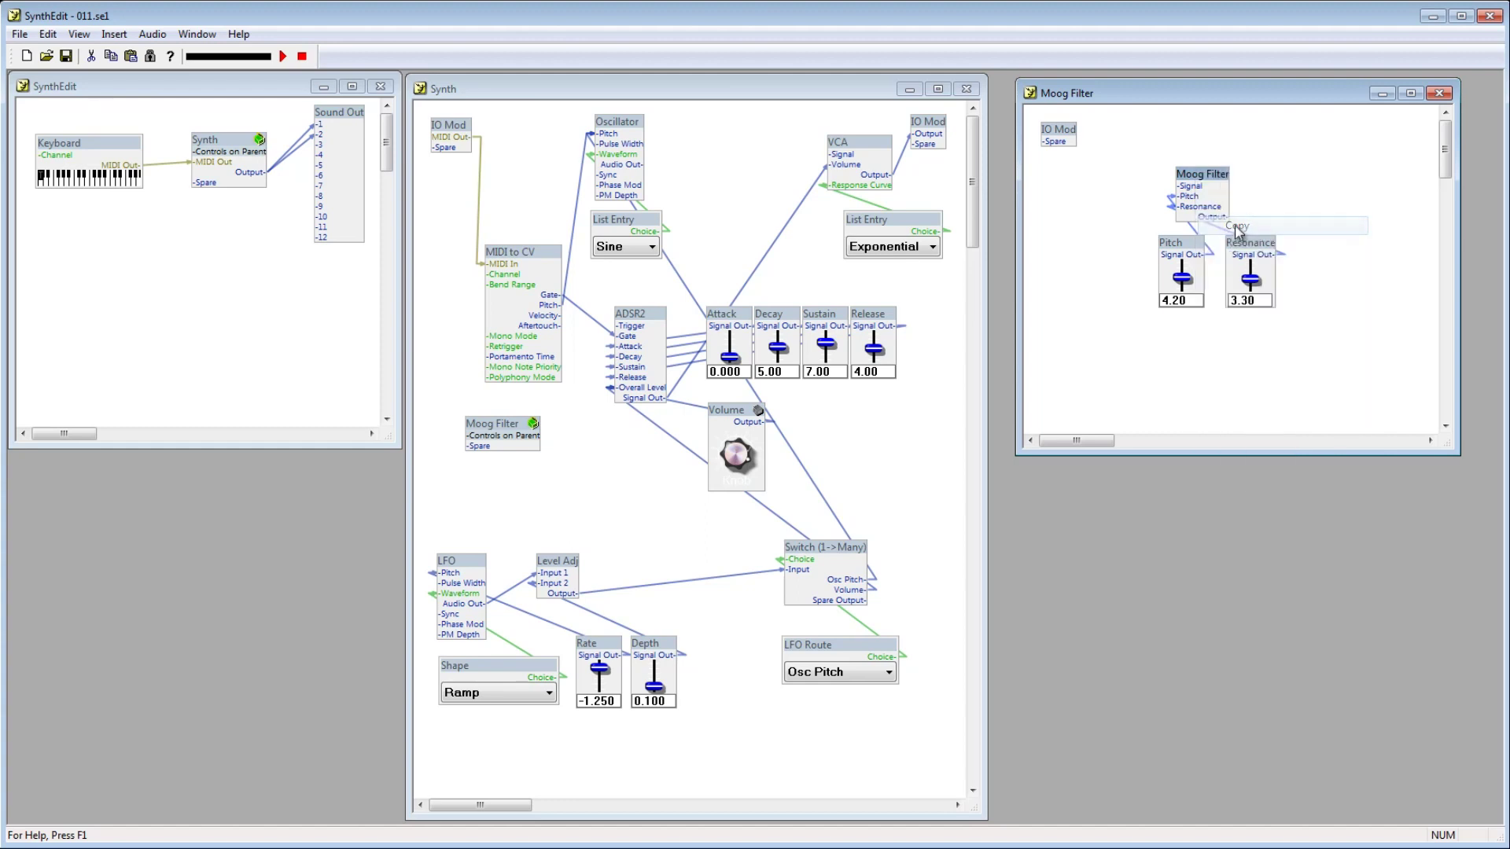
{"action": "right_click", "coordinate": [1288, 191]}
{"action": "left_click", "coordinate": [1325, 259]}
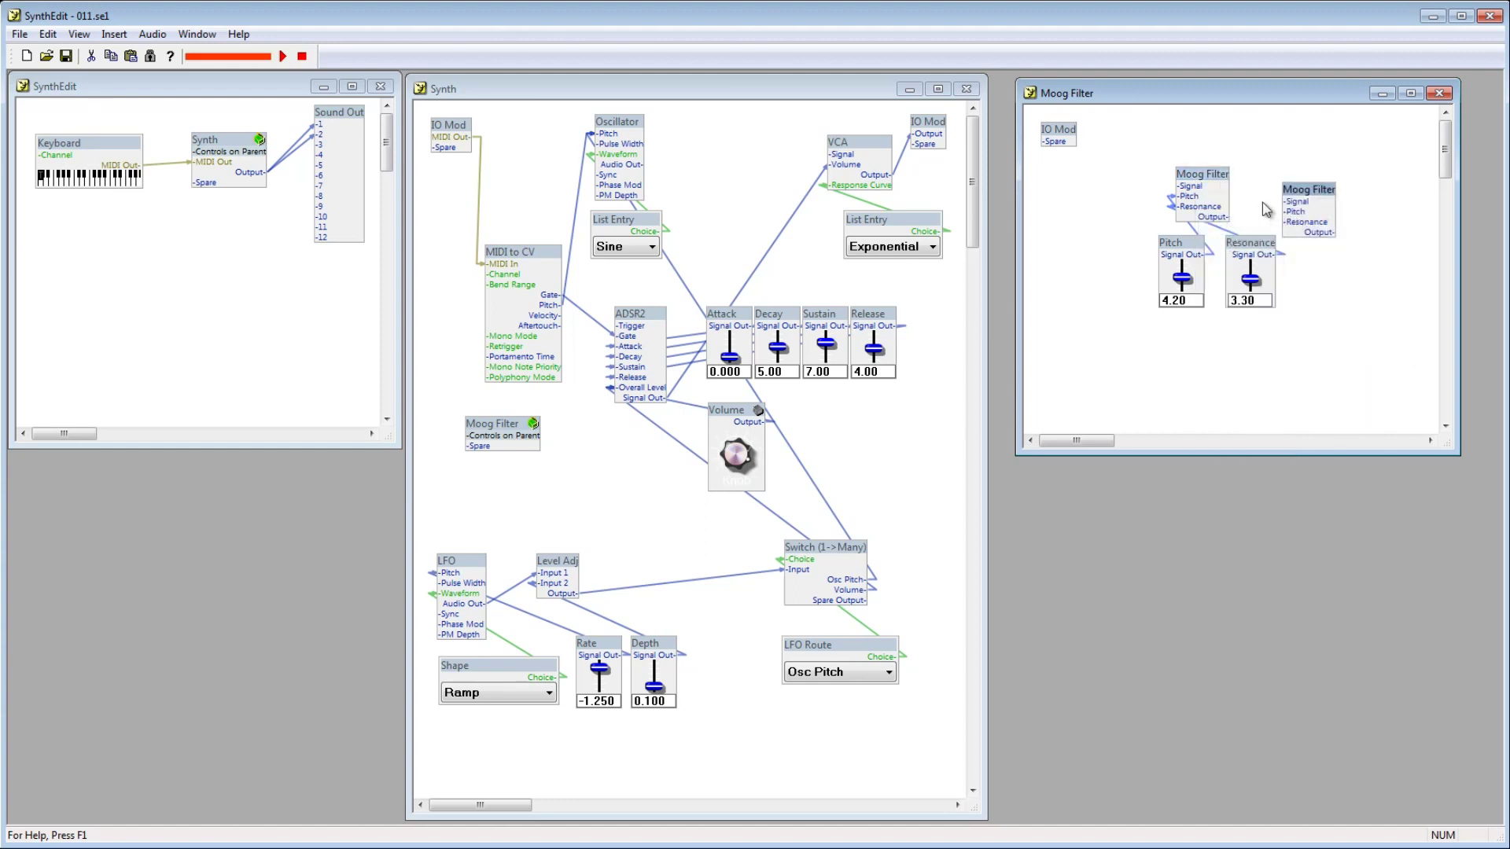
{"action": "left_click_drag", "start_coordinate": [1216, 181], "coordinate": [1224, 139]}
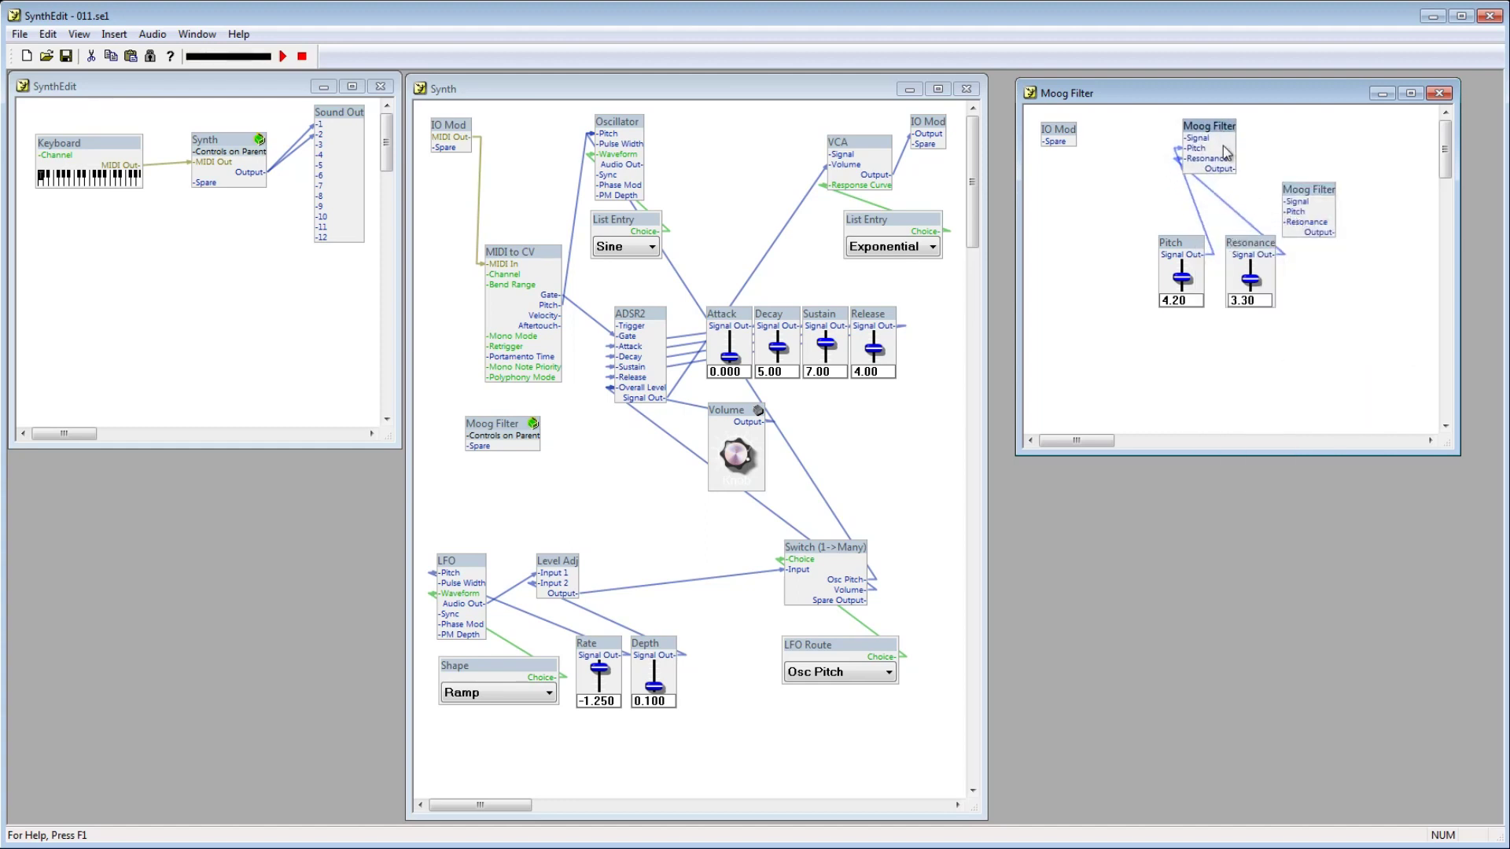
{"action": "left_click_drag", "start_coordinate": [1311, 338], "coordinate": [1114, 322]}
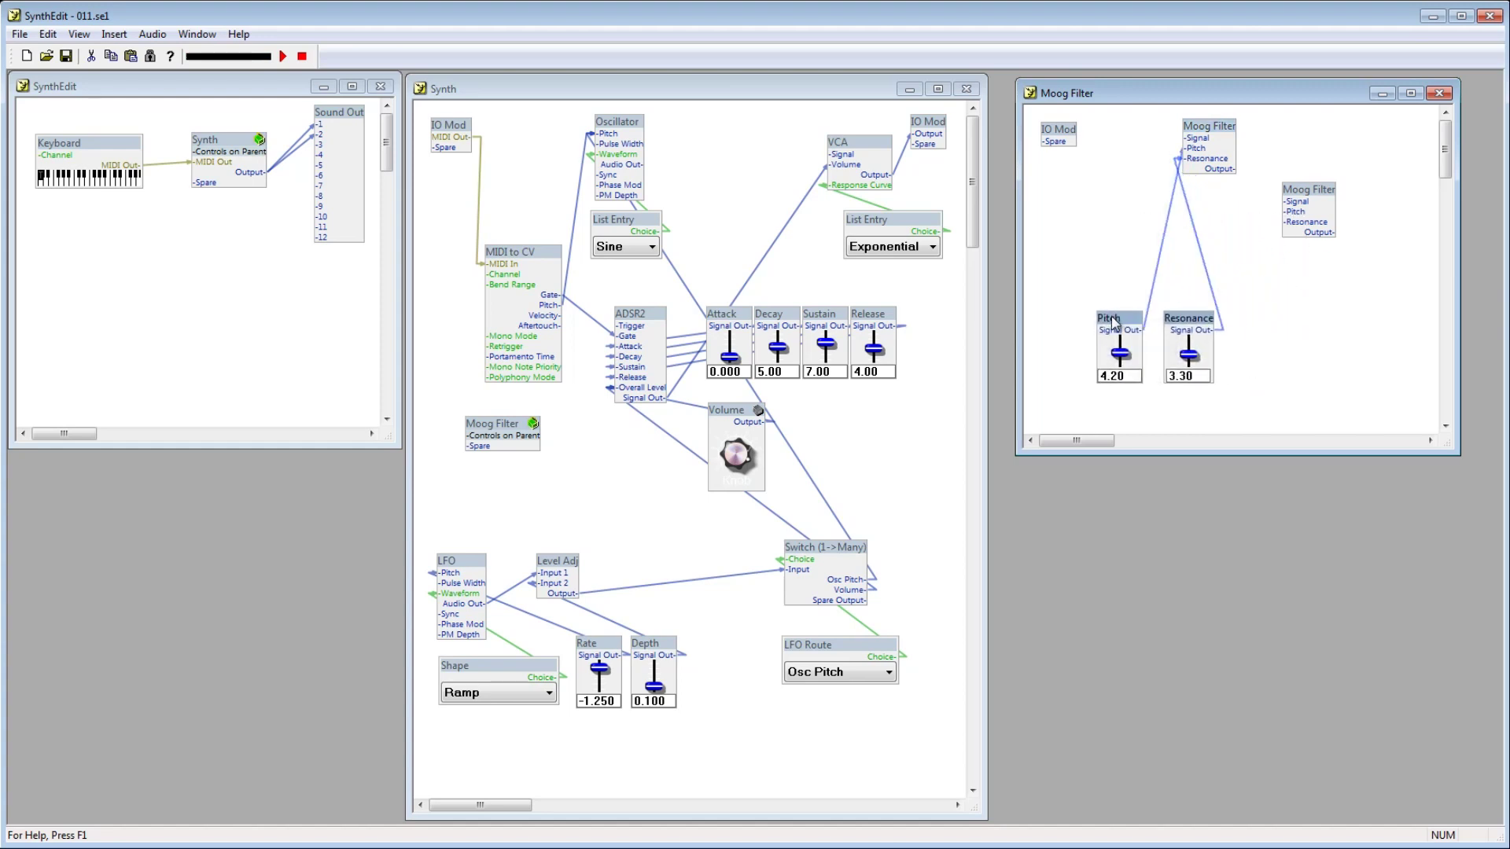
{"action": "left_click_drag", "start_coordinate": [1313, 195], "coordinate": [1229, 202]}
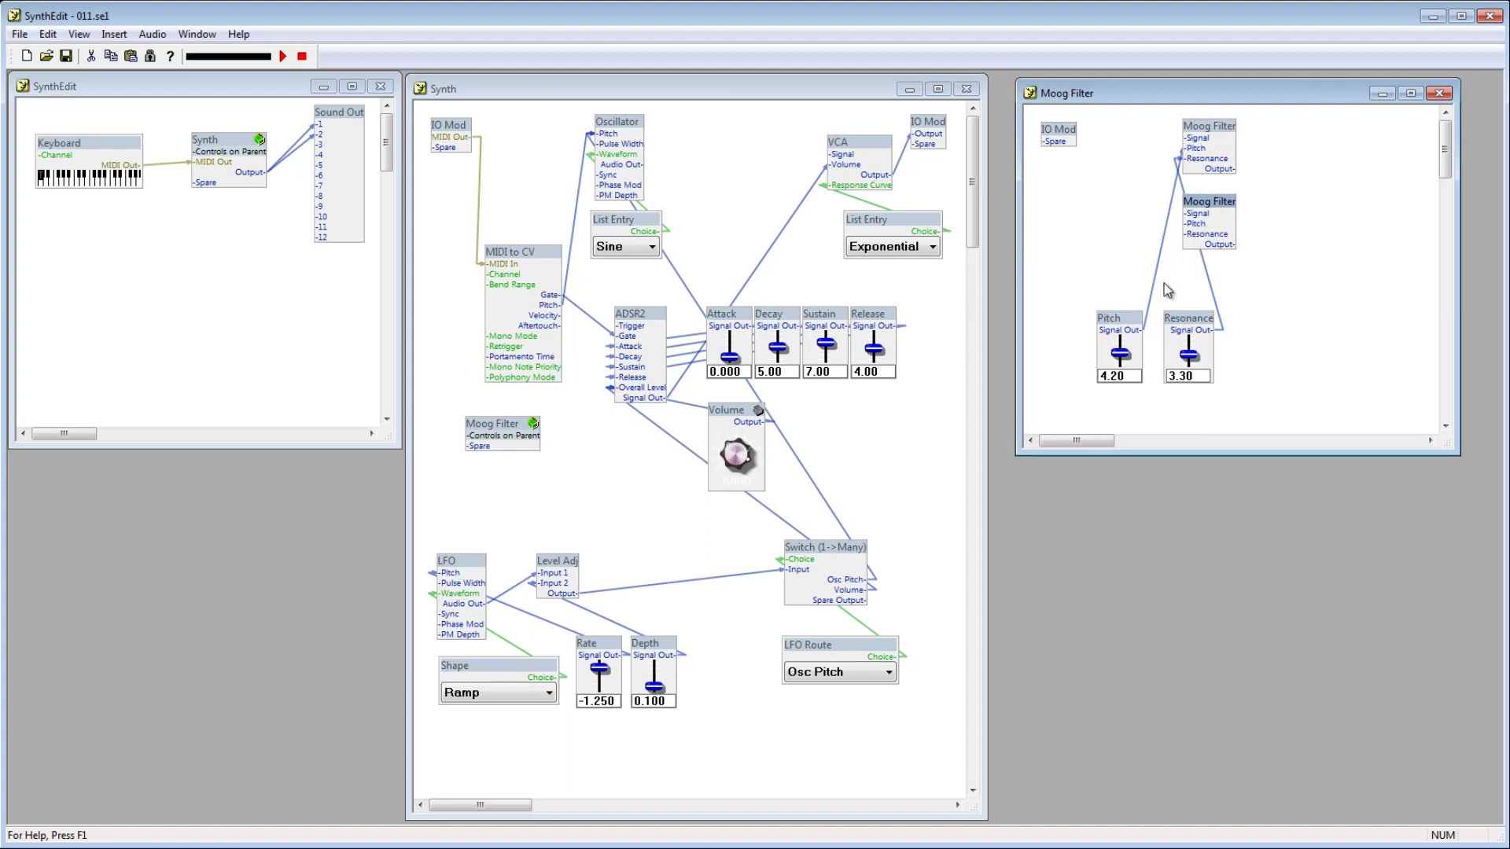
{"action": "left_click_drag", "start_coordinate": [1142, 330], "coordinate": [1180, 226]}
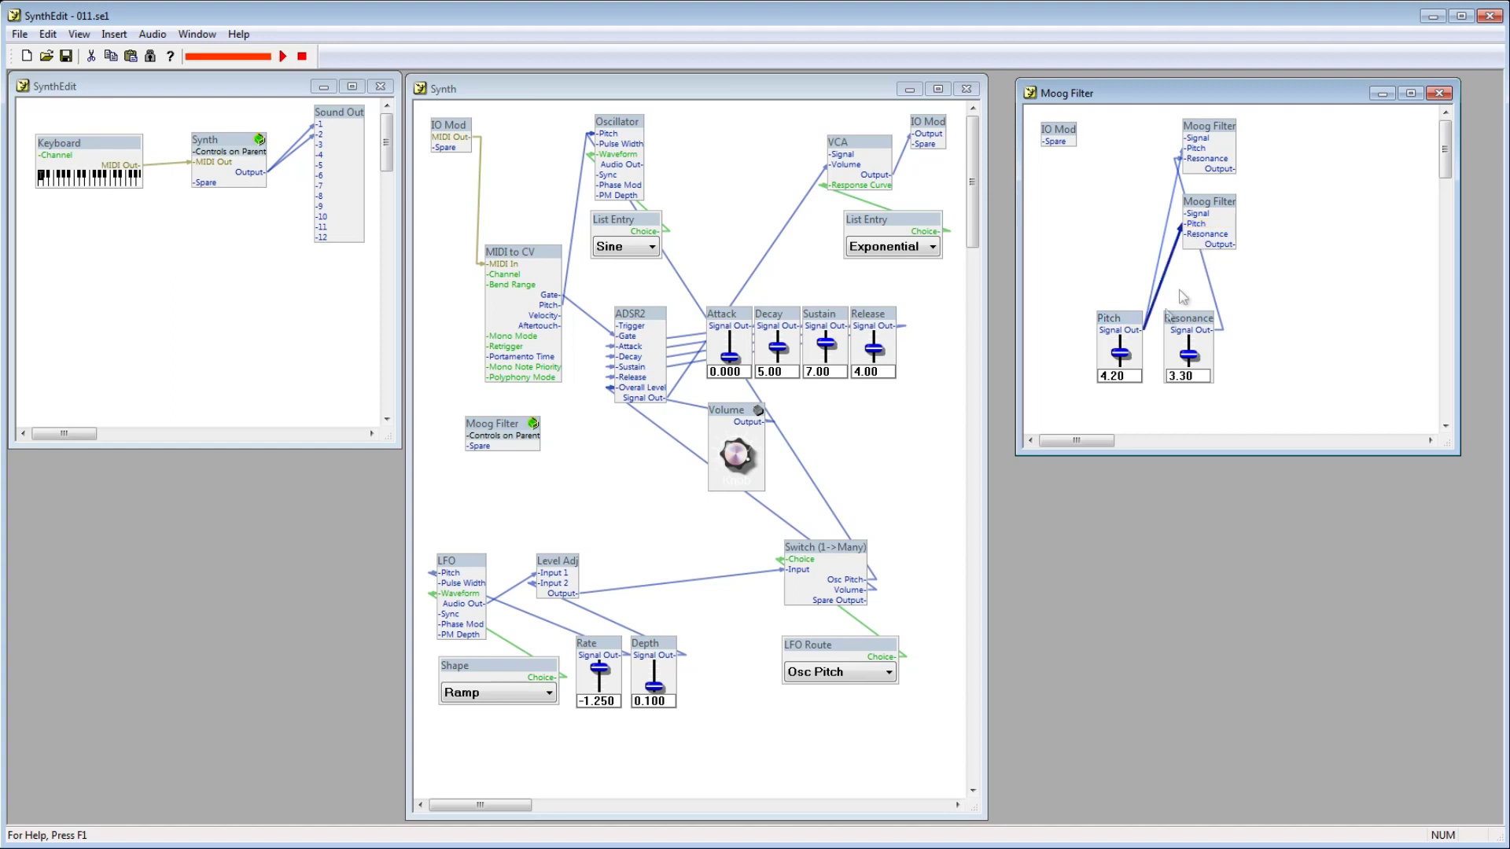
{"action": "left_click_drag", "start_coordinate": [1211, 330], "coordinate": [1213, 242]}
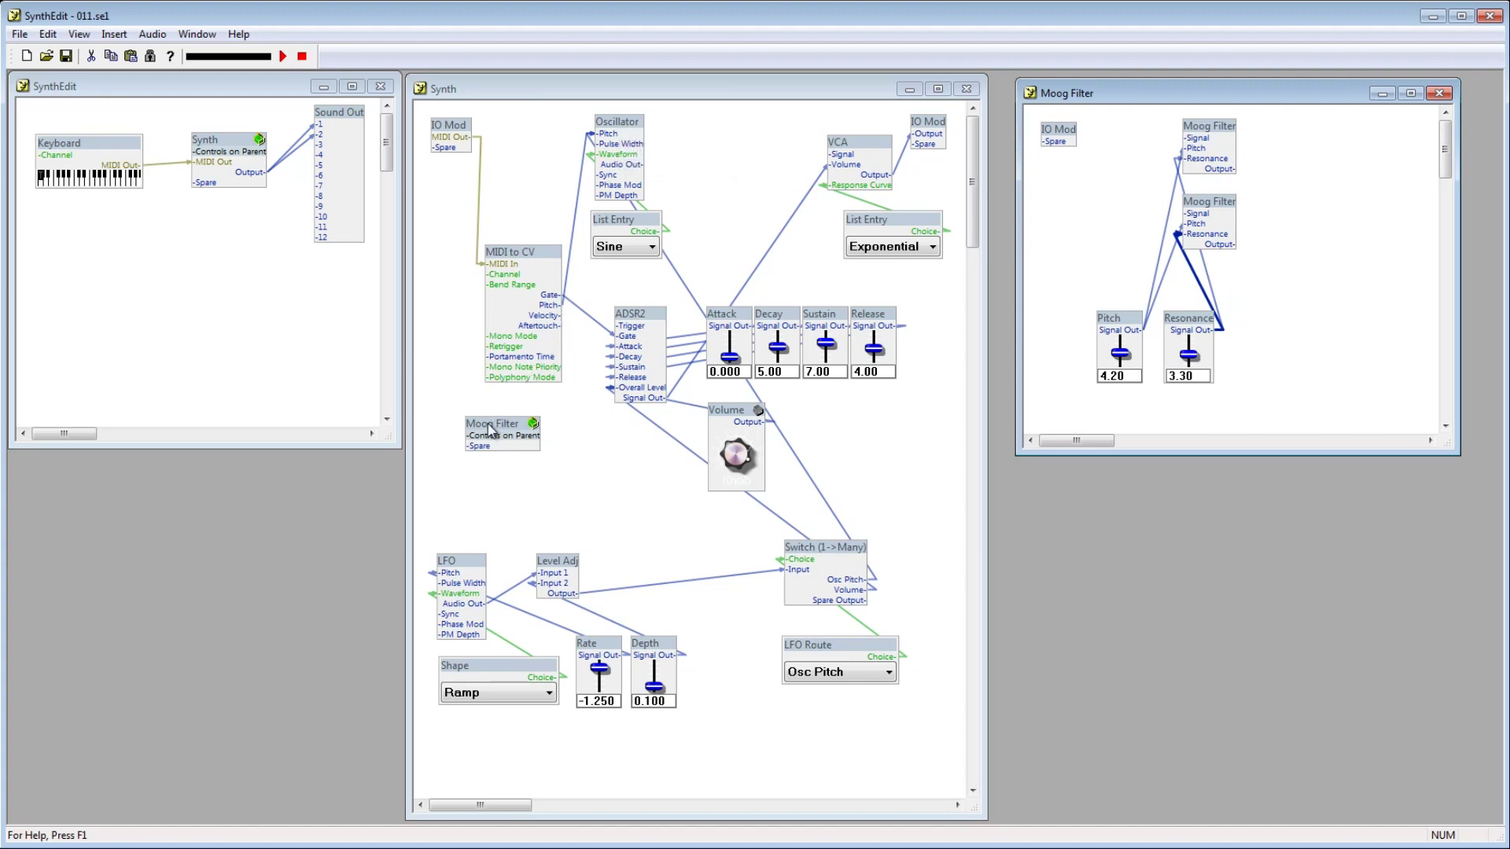
Wire the Oscillator's audio into the container, and the input IO Mod into both filters' Signal.
{"action": "left_click_drag", "start_coordinate": [489, 431], "coordinate": [729, 149]}
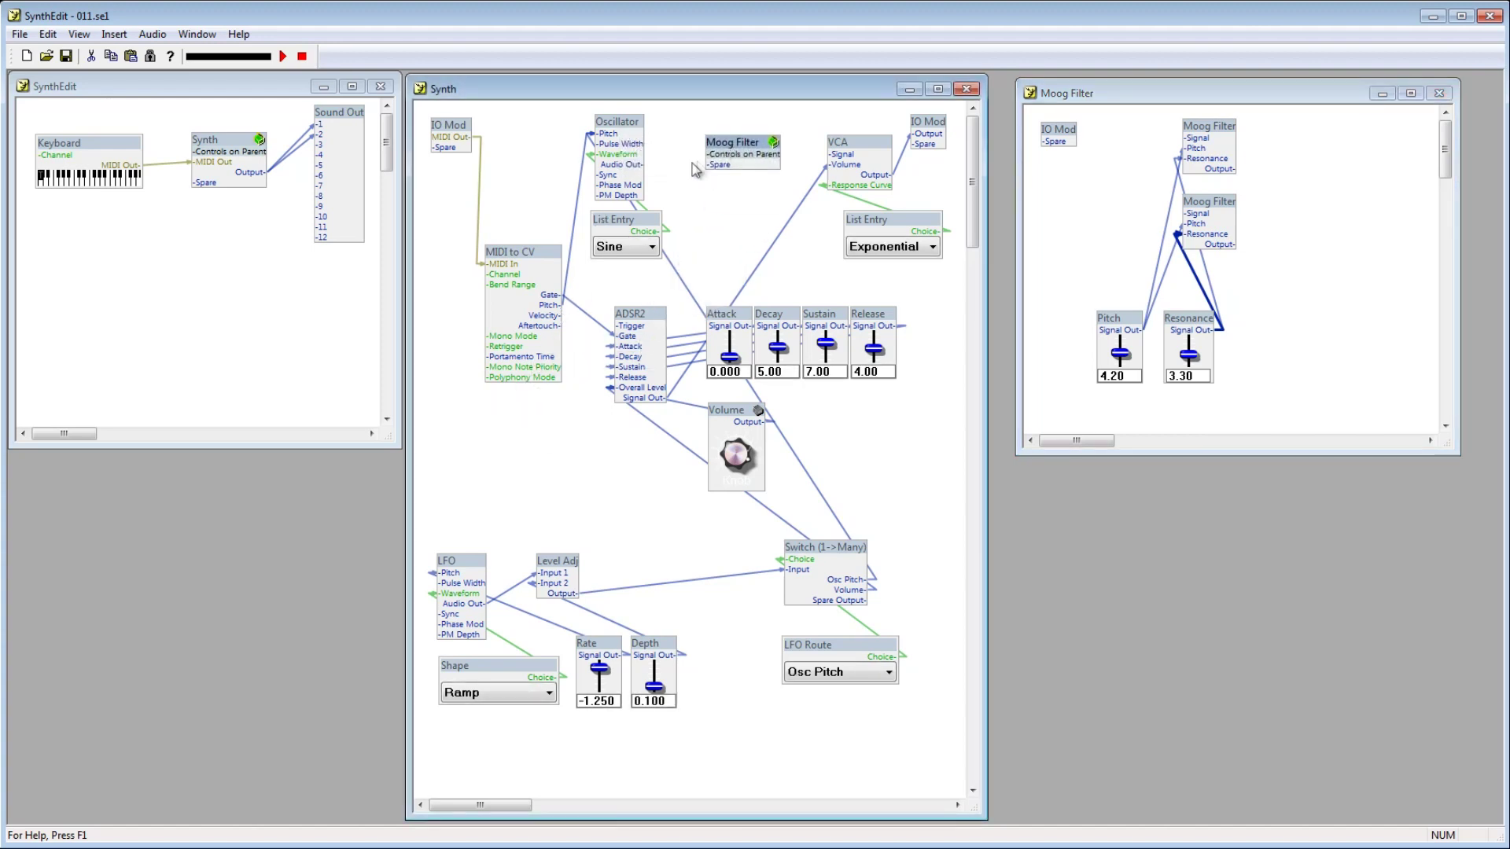
{"action": "left_click_drag", "start_coordinate": [642, 165], "coordinate": [714, 186]}
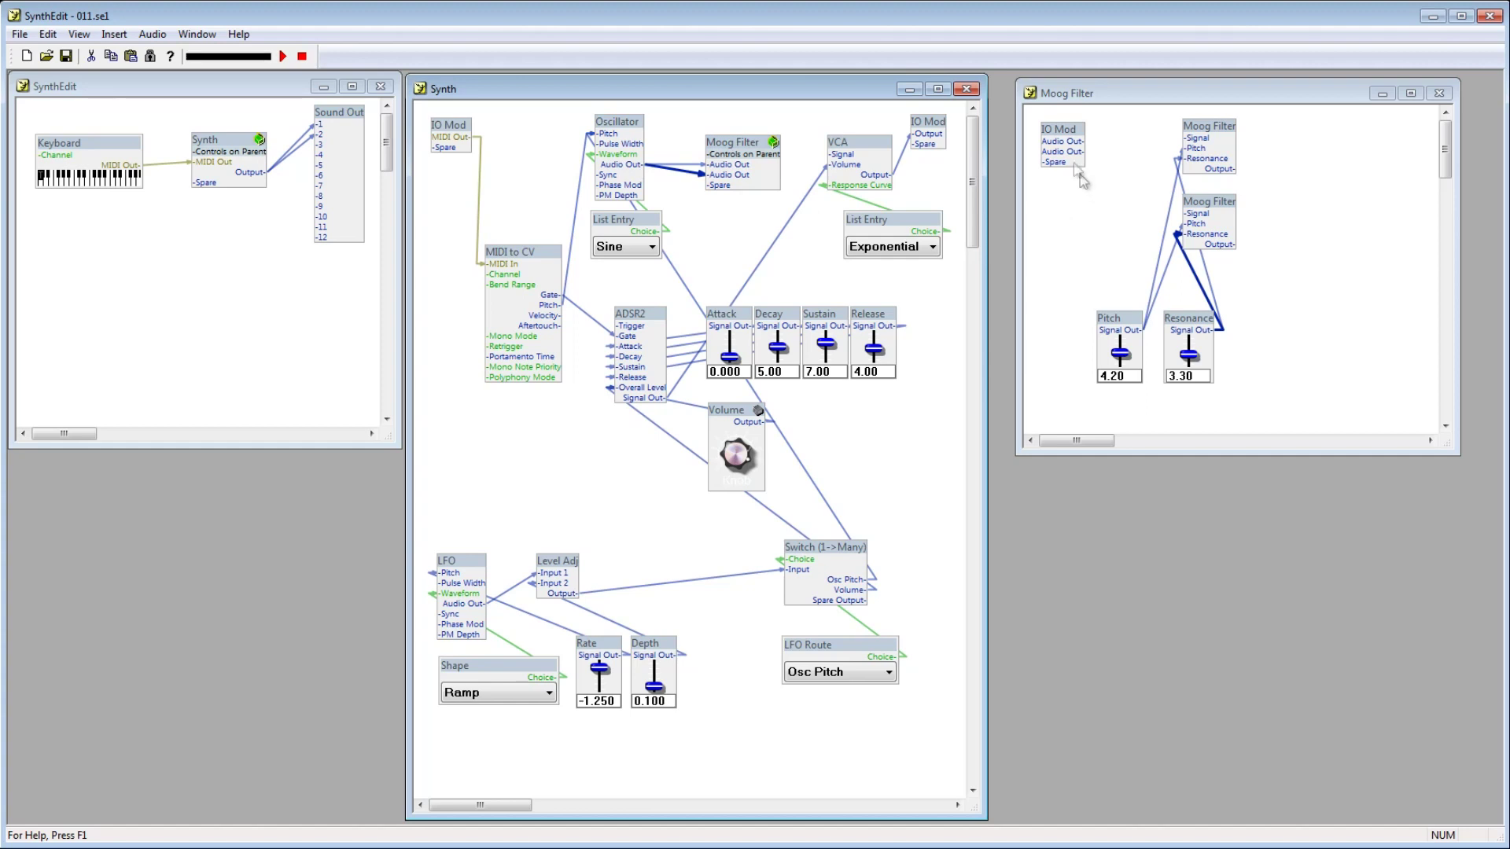
{"action": "left_click_drag", "start_coordinate": [1083, 142], "coordinate": [1190, 146]}
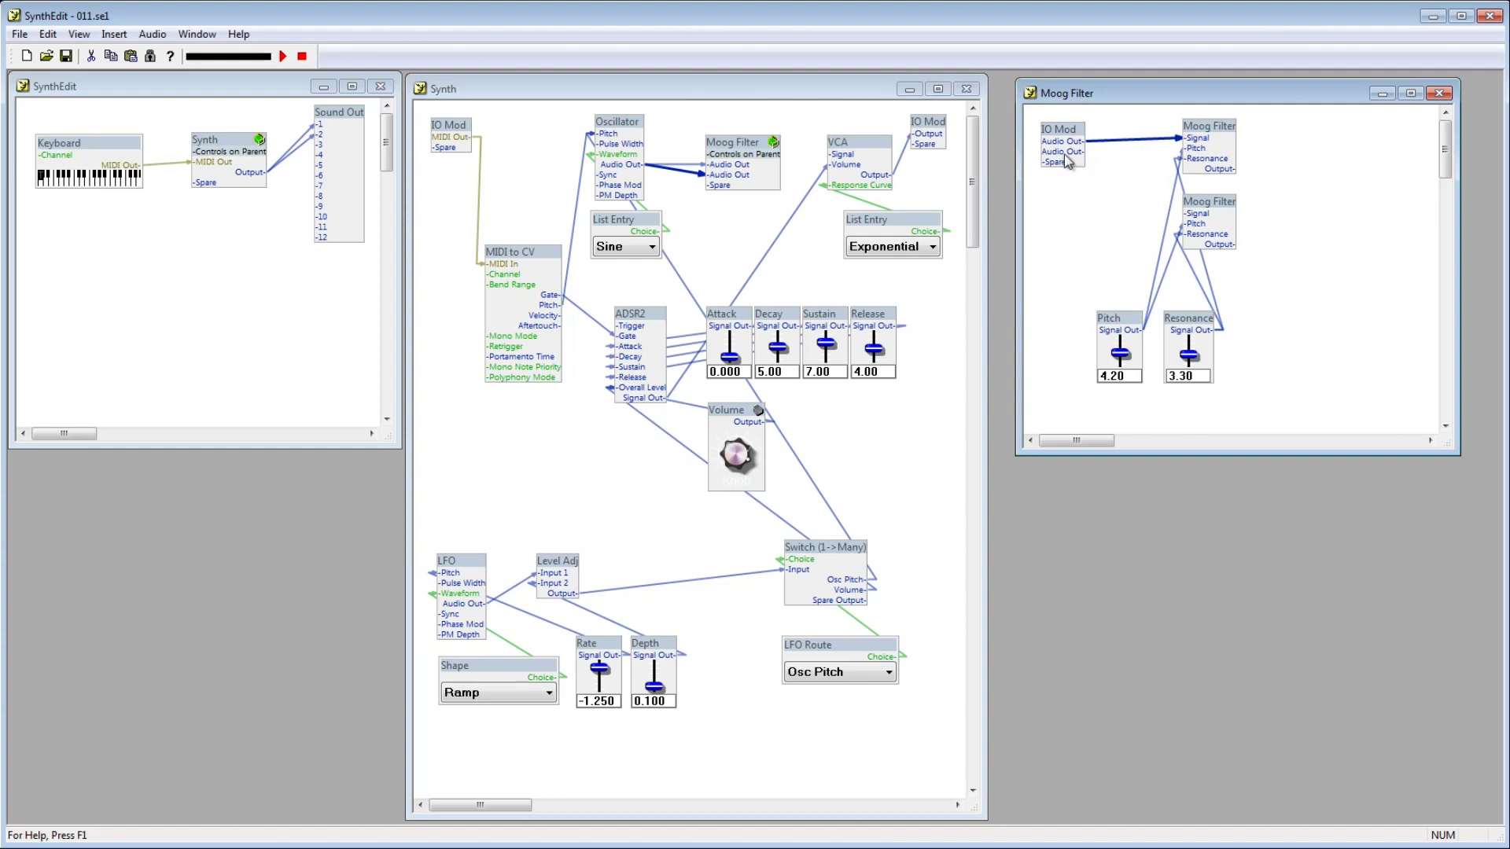
{"action": "left_click_drag", "start_coordinate": [1084, 152], "coordinate": [1179, 210]}
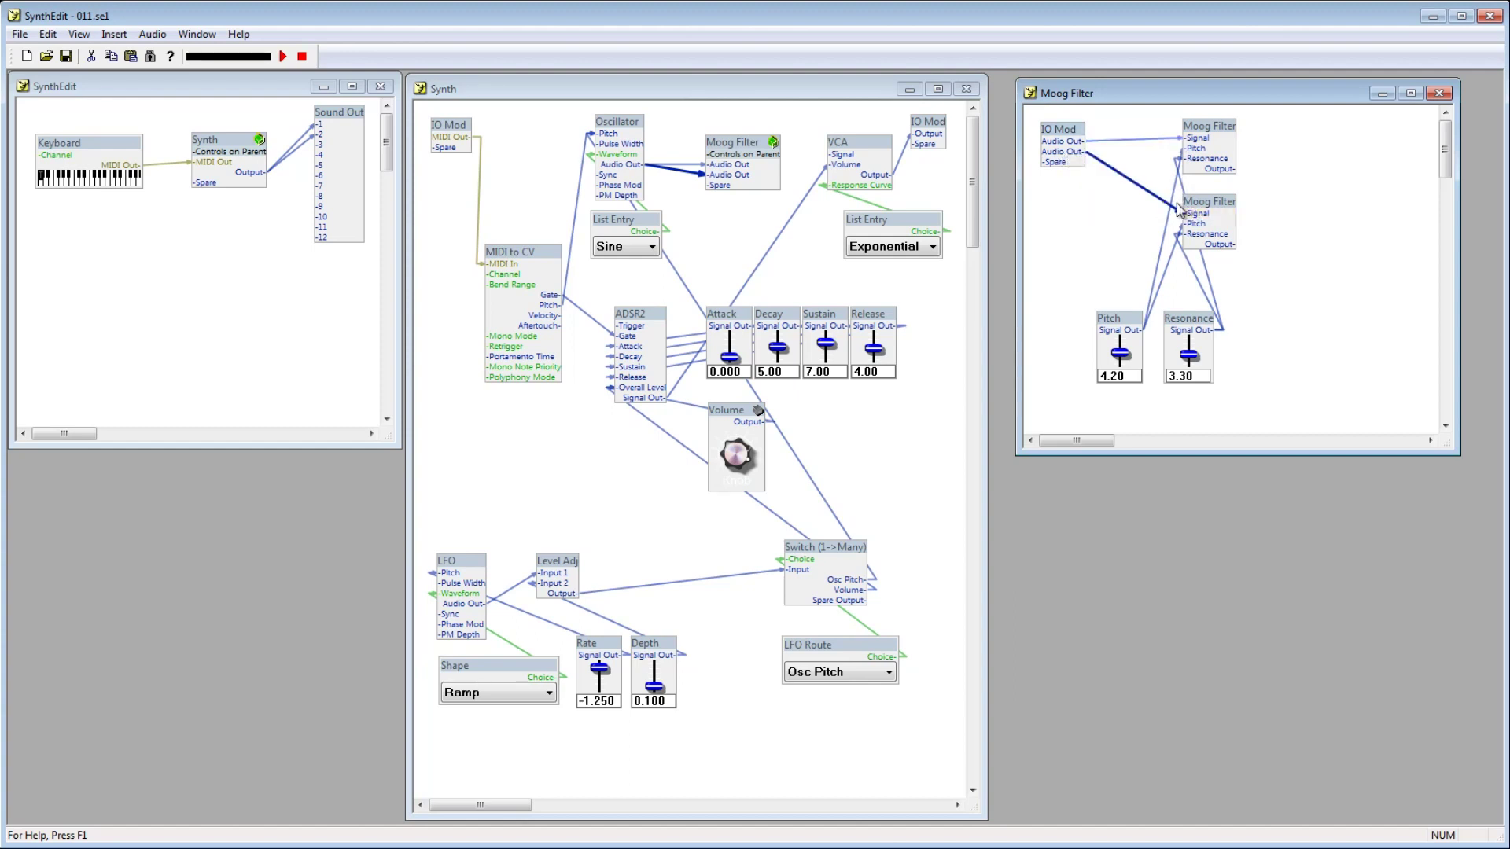
Add an output IO Mod at the top right and wire both filter outputs to it.
{"action": "right_click", "coordinate": [1319, 156]}
{"action": "mouse_move", "coordinate": [1352, 157]}
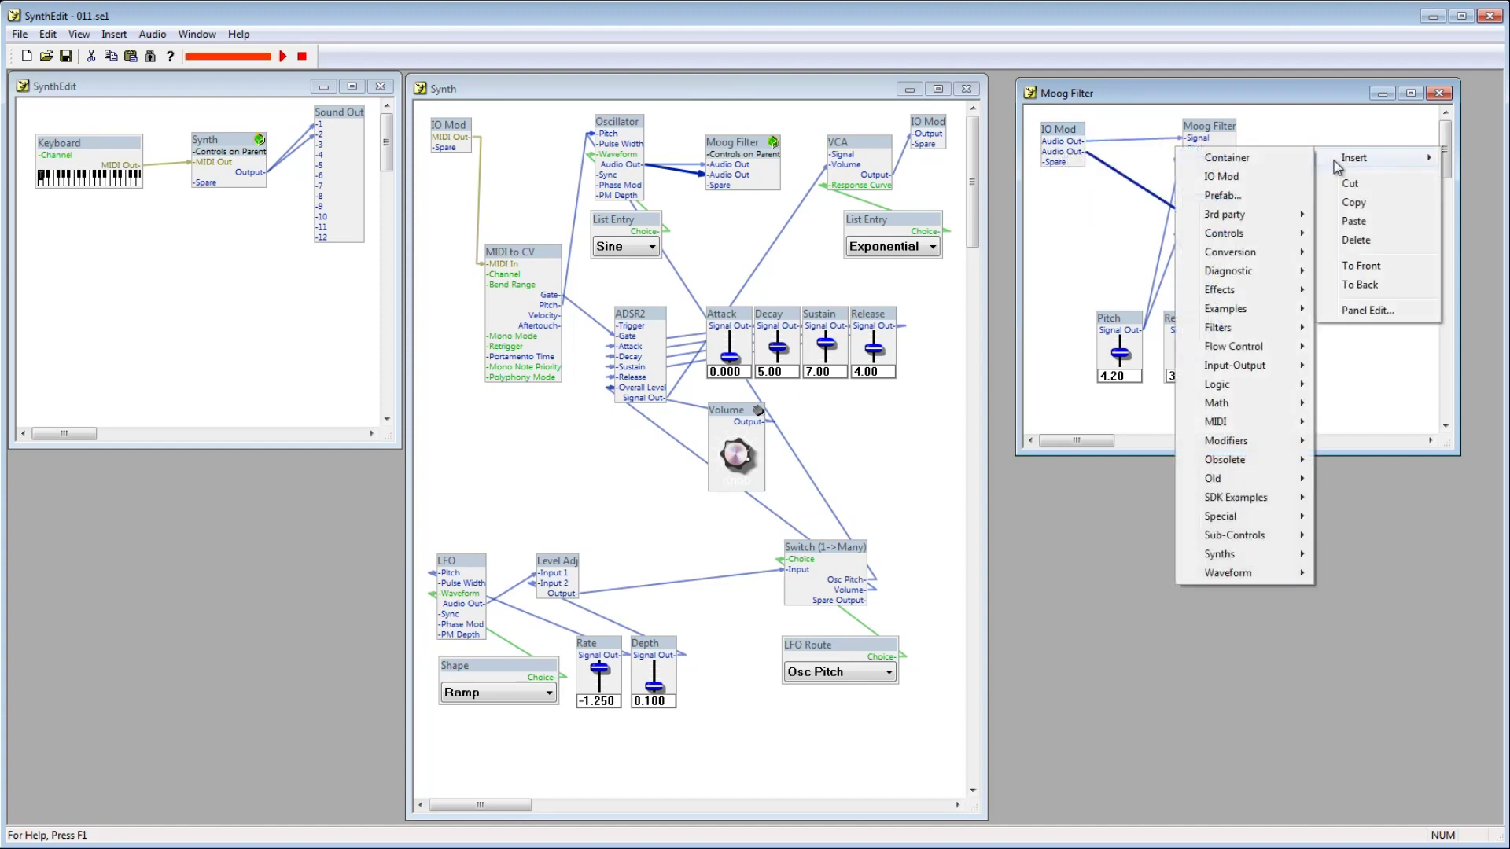
{"action": "left_click", "coordinate": [1258, 181]}
{"action": "left_click_drag", "start_coordinate": [1329, 163], "coordinate": [1383, 146]}
{"action": "left_click_drag", "start_coordinate": [1233, 169], "coordinate": [1365, 140]}
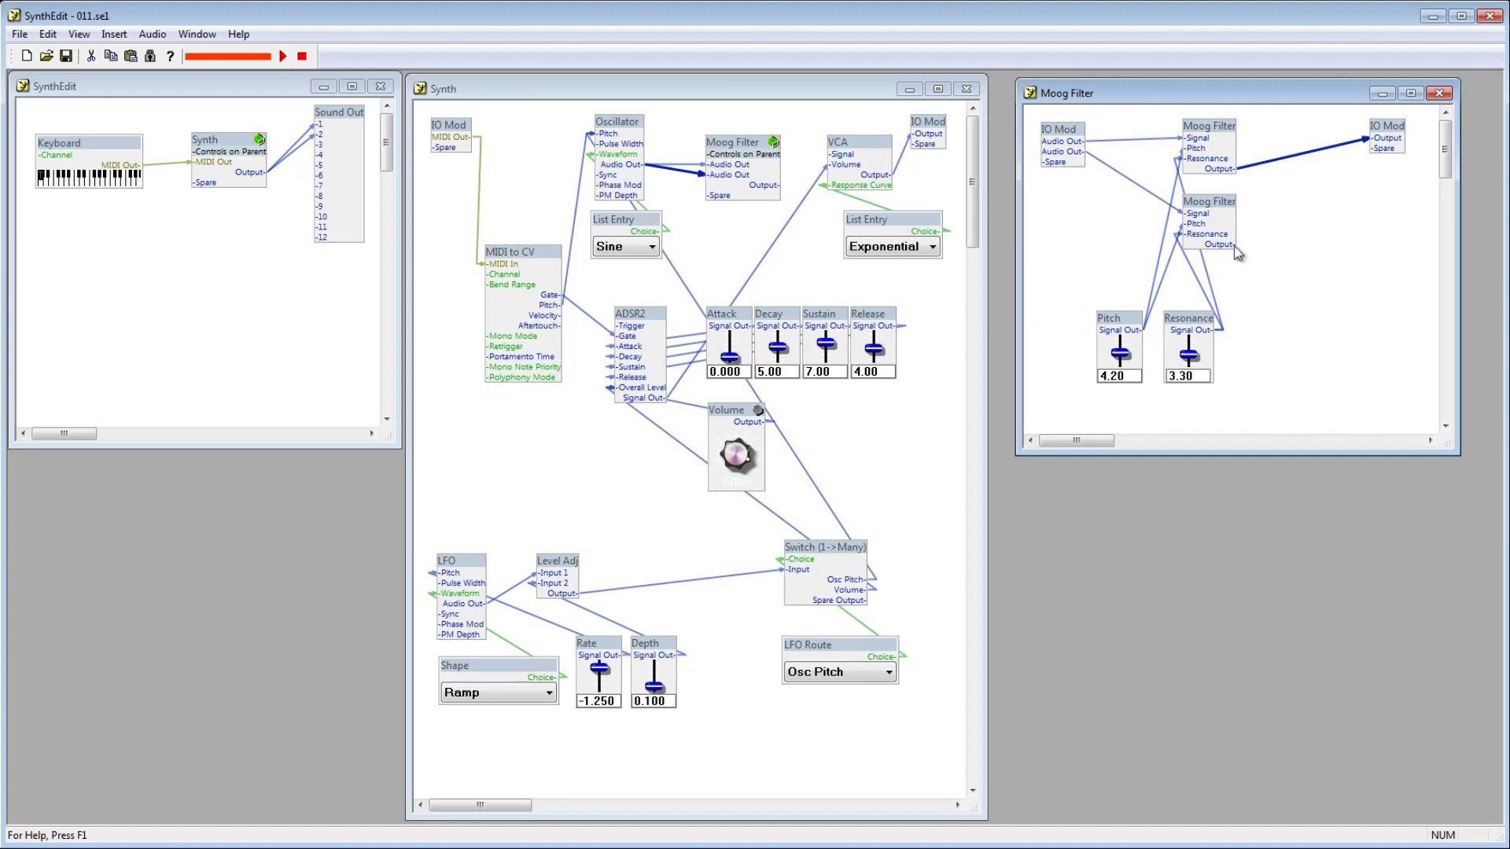
{"action": "left_click_drag", "start_coordinate": [1233, 244], "coordinate": [1366, 151]}
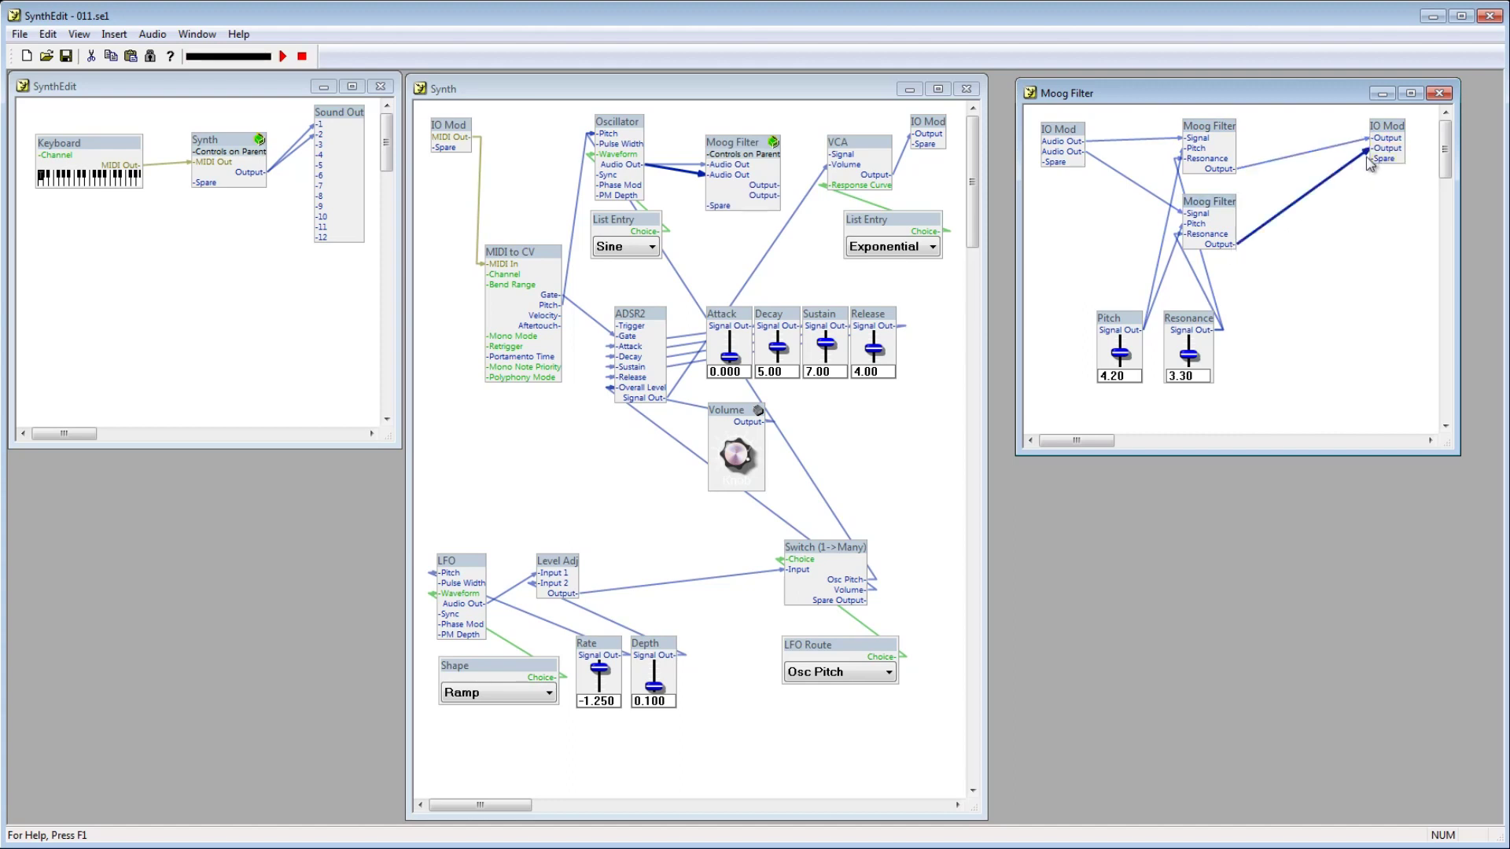
Rename both pins of the input IO Mod from Audio Out to 'Input'.
{"action": "right_click", "coordinate": [1071, 136]}
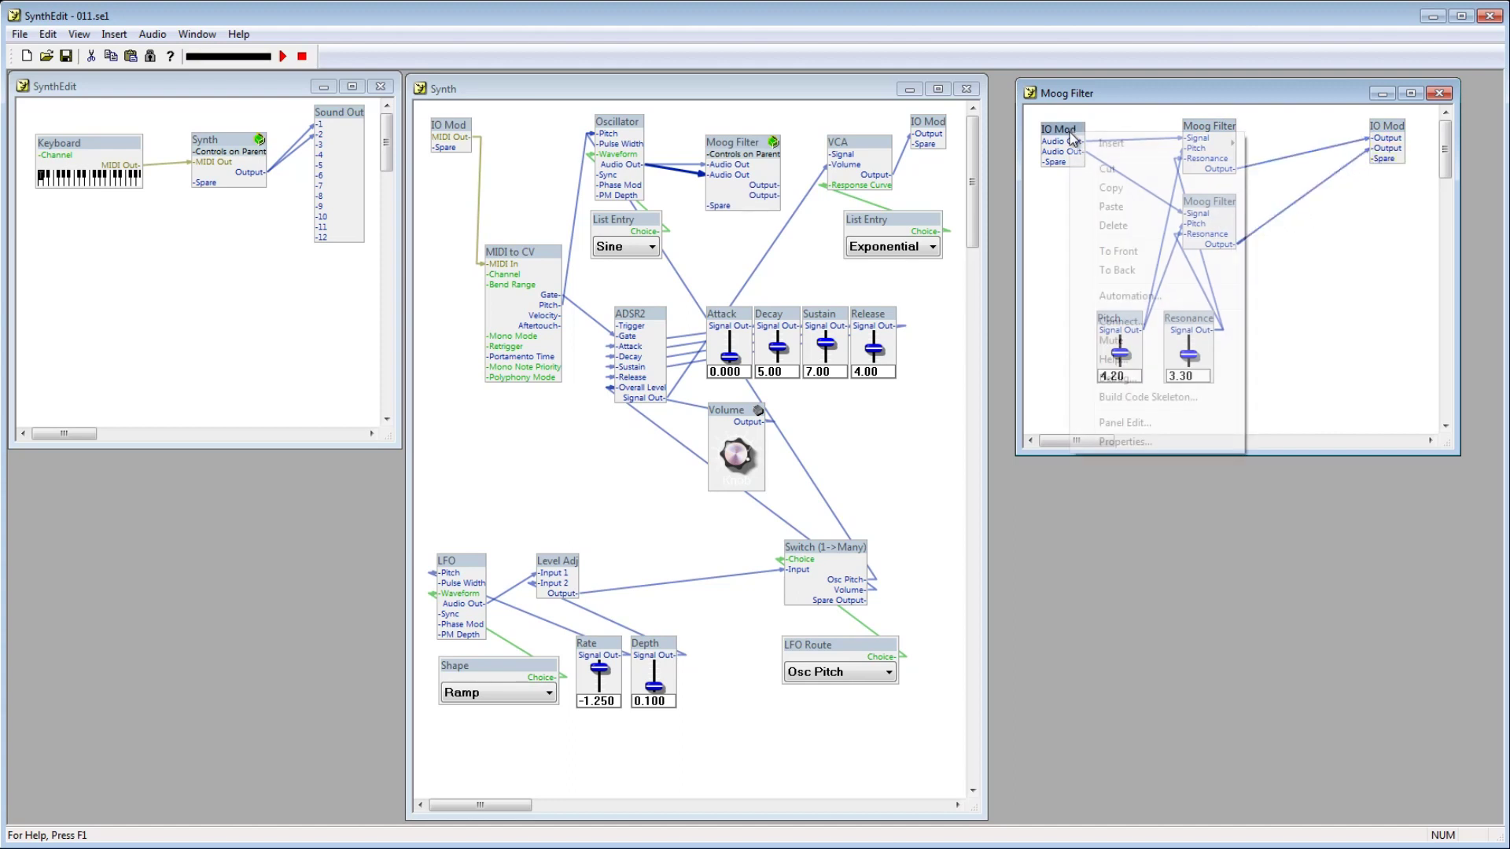
{"action": "left_click", "coordinate": [1121, 440]}
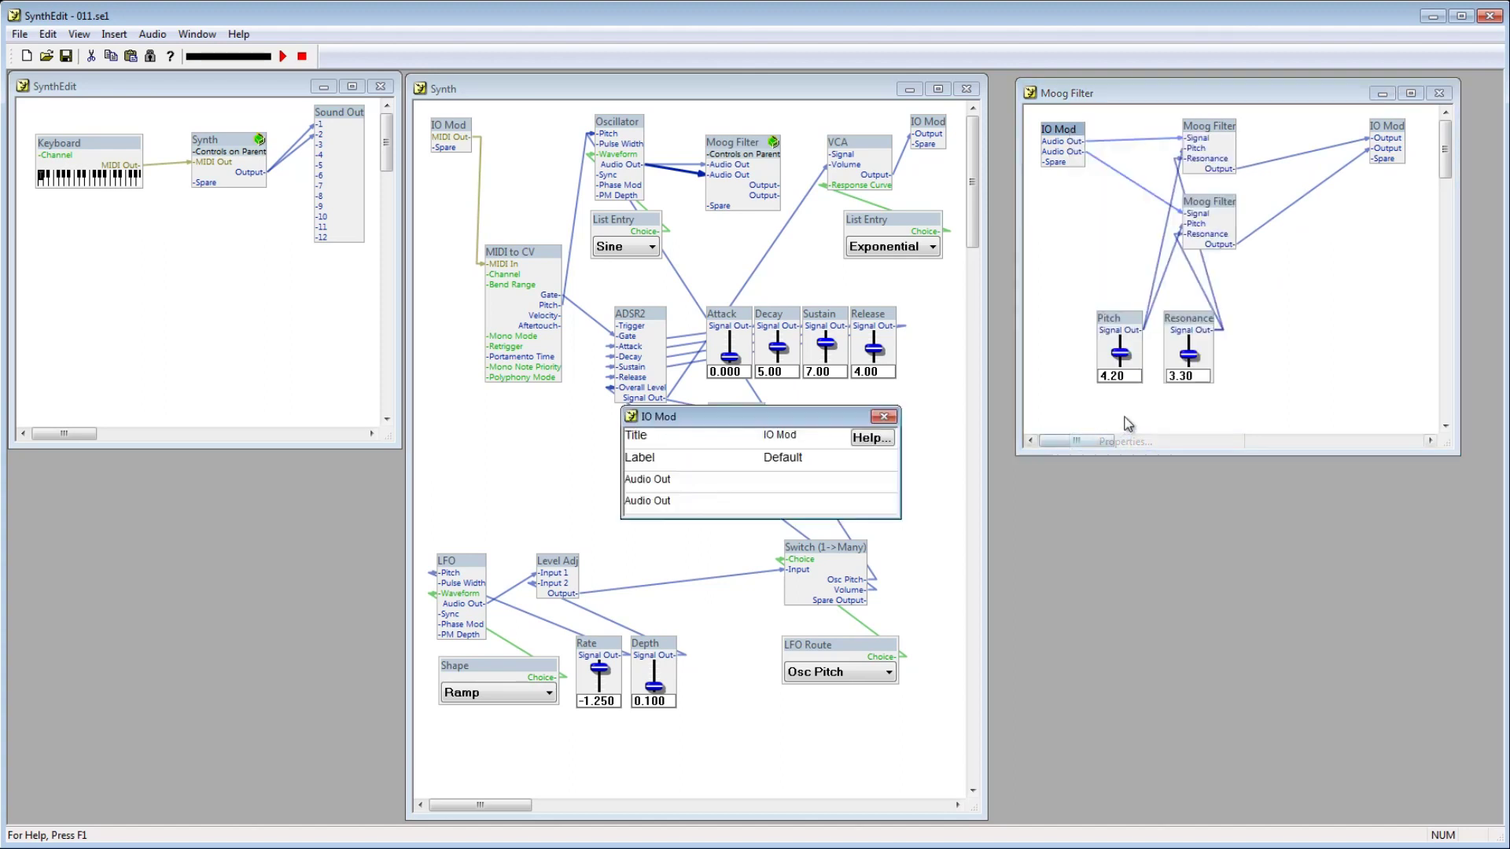
{"action": "left_click", "coordinate": [665, 484]}
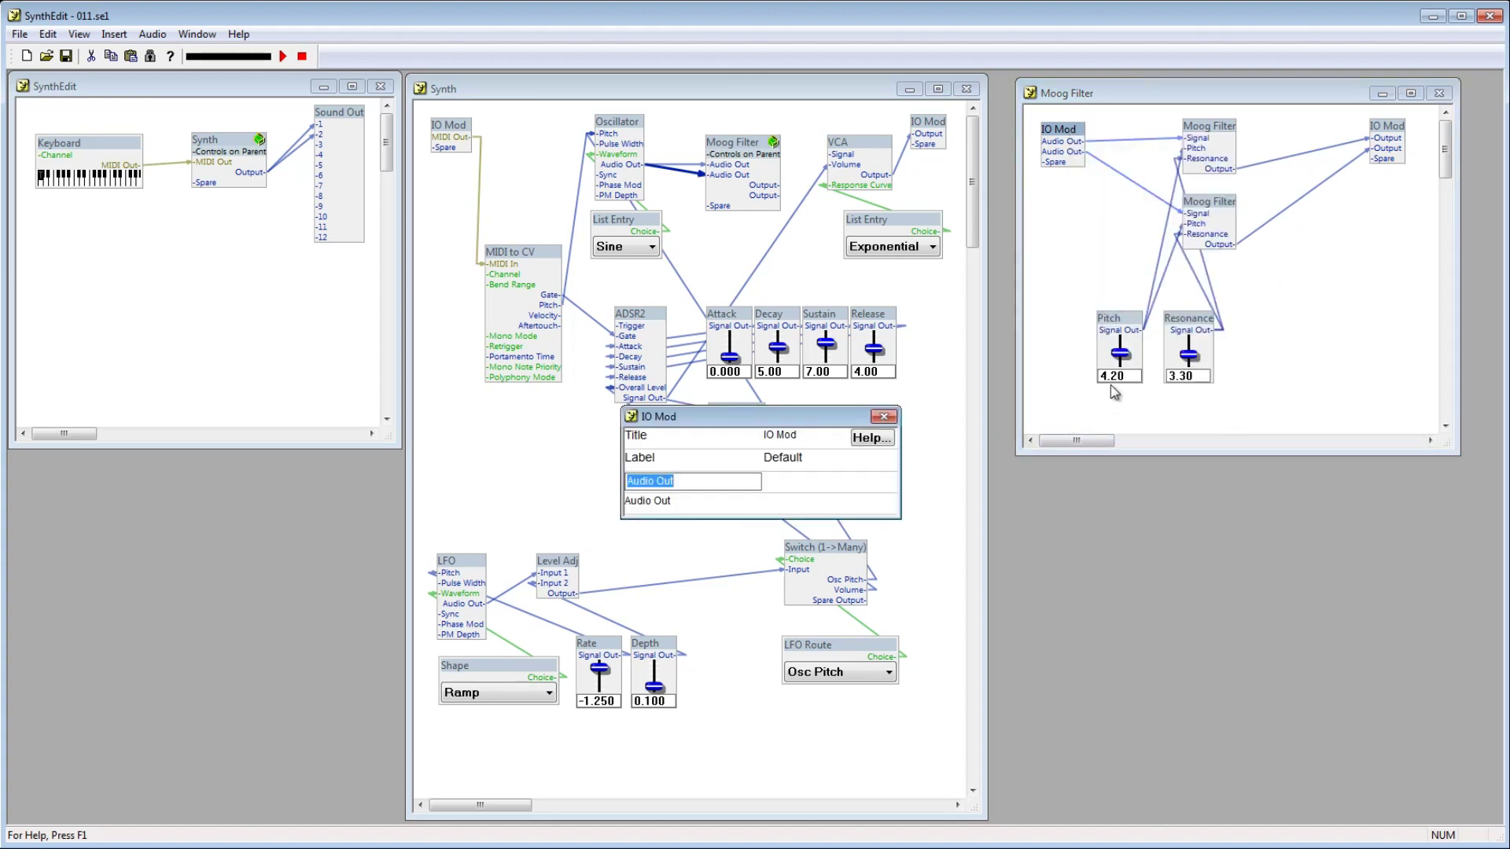
{"action": "type", "text": "Input"}
{"action": "key", "text": "Tab"}
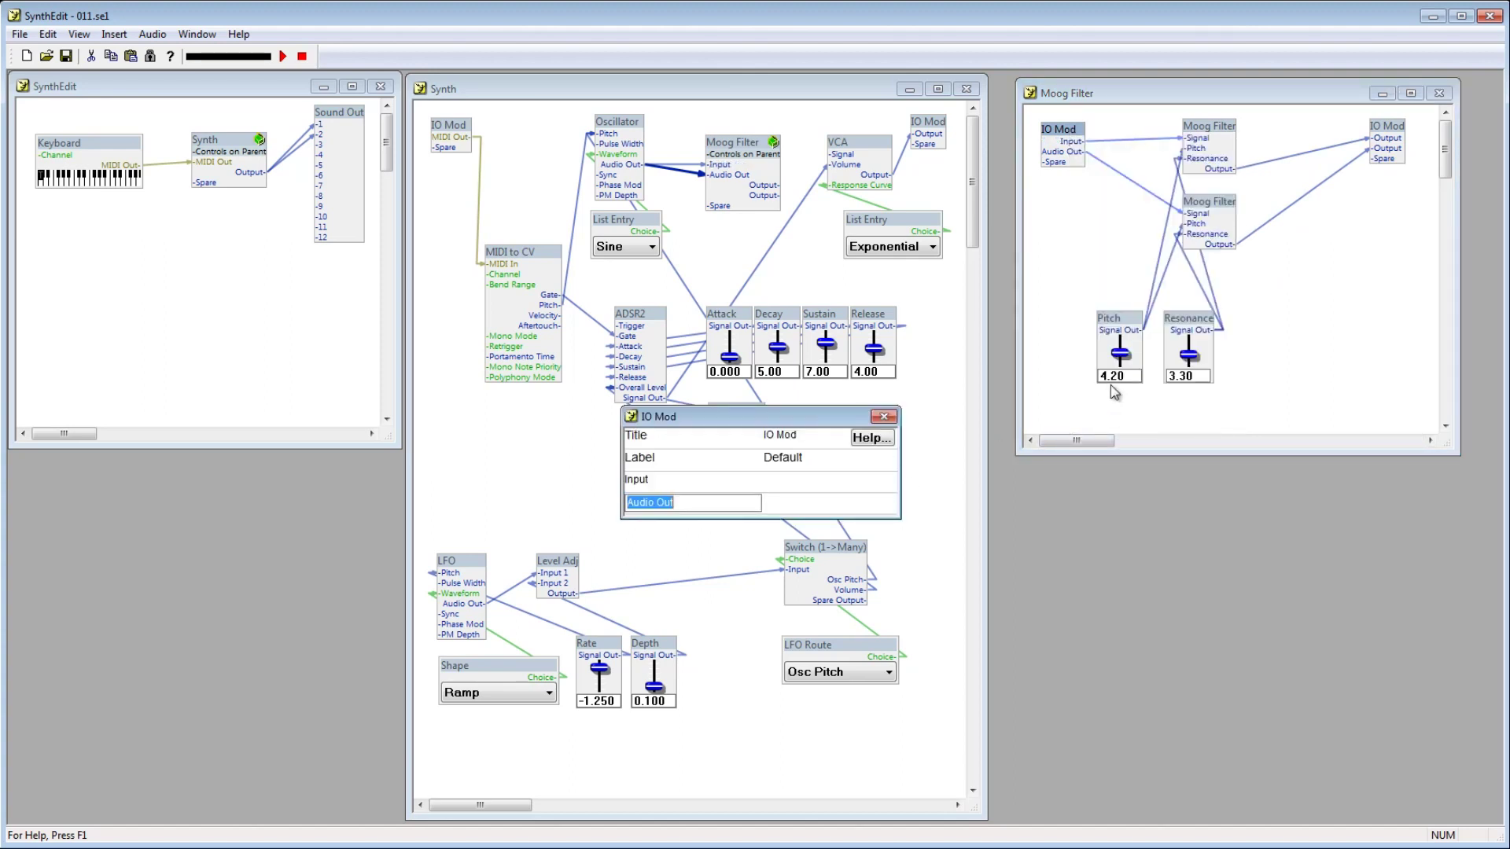
{"action": "type", "text": "Input"}
{"action": "key", "text": "Tab"}
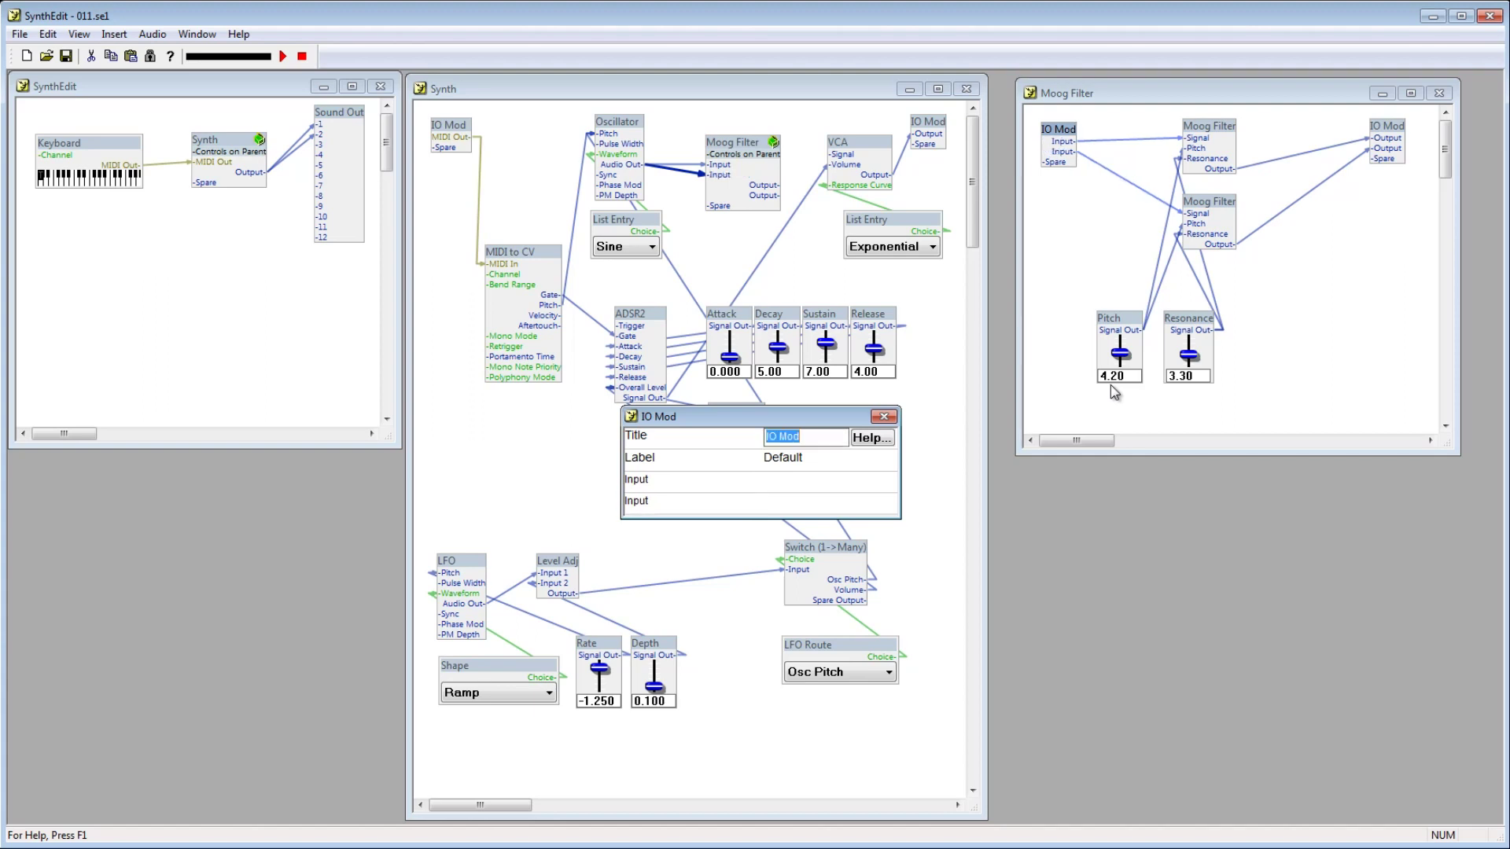
{"action": "left_click", "coordinate": [884, 416]}
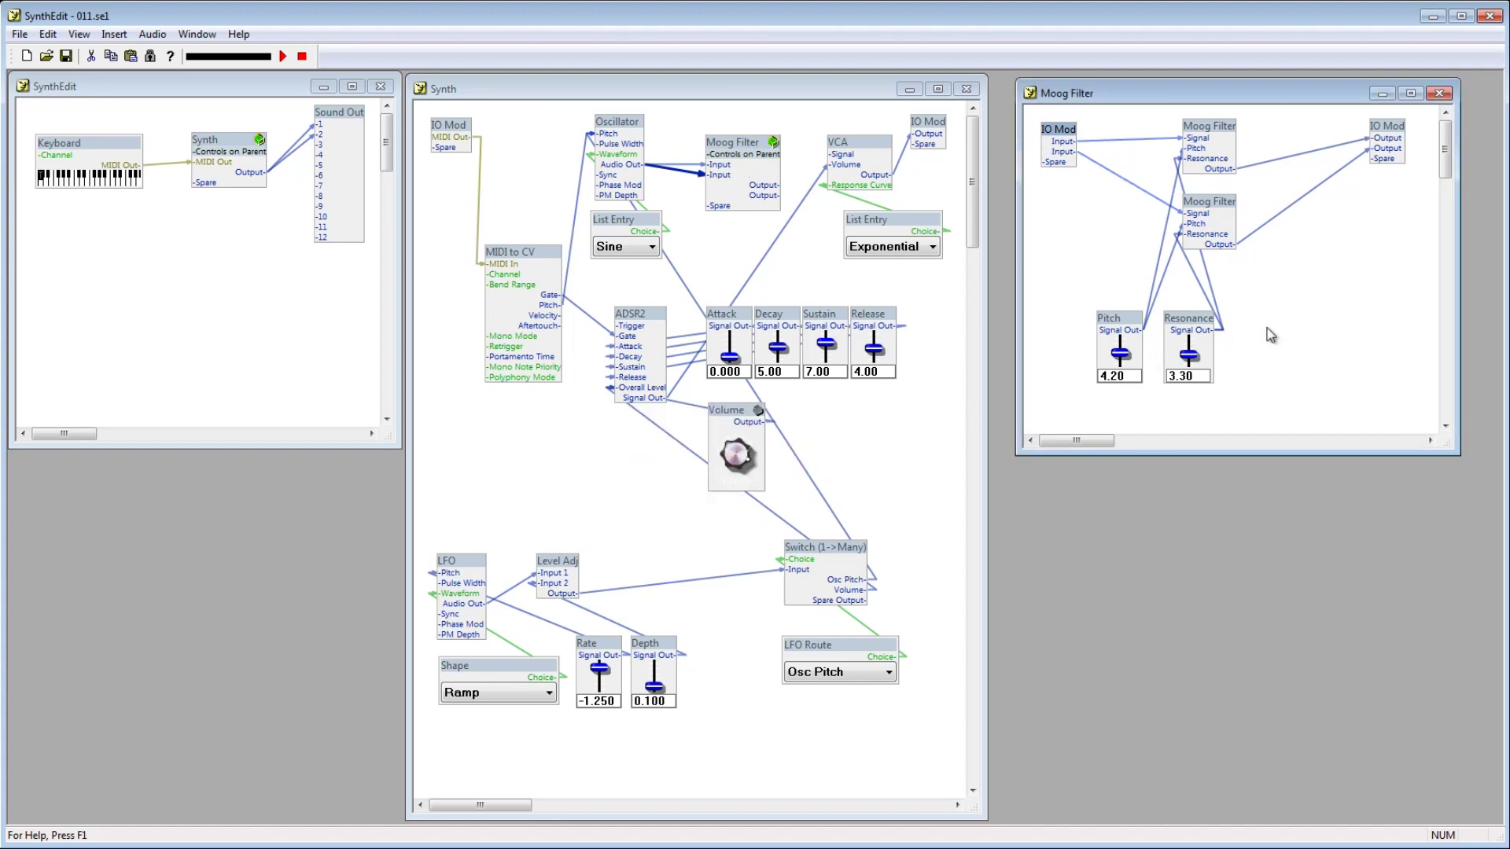
Delete the Exponential List Entry and move the Switch, LFO Route and Volume knob lower.
{"action": "left_click", "coordinate": [931, 223]}
{"action": "key", "text": "Delete"}
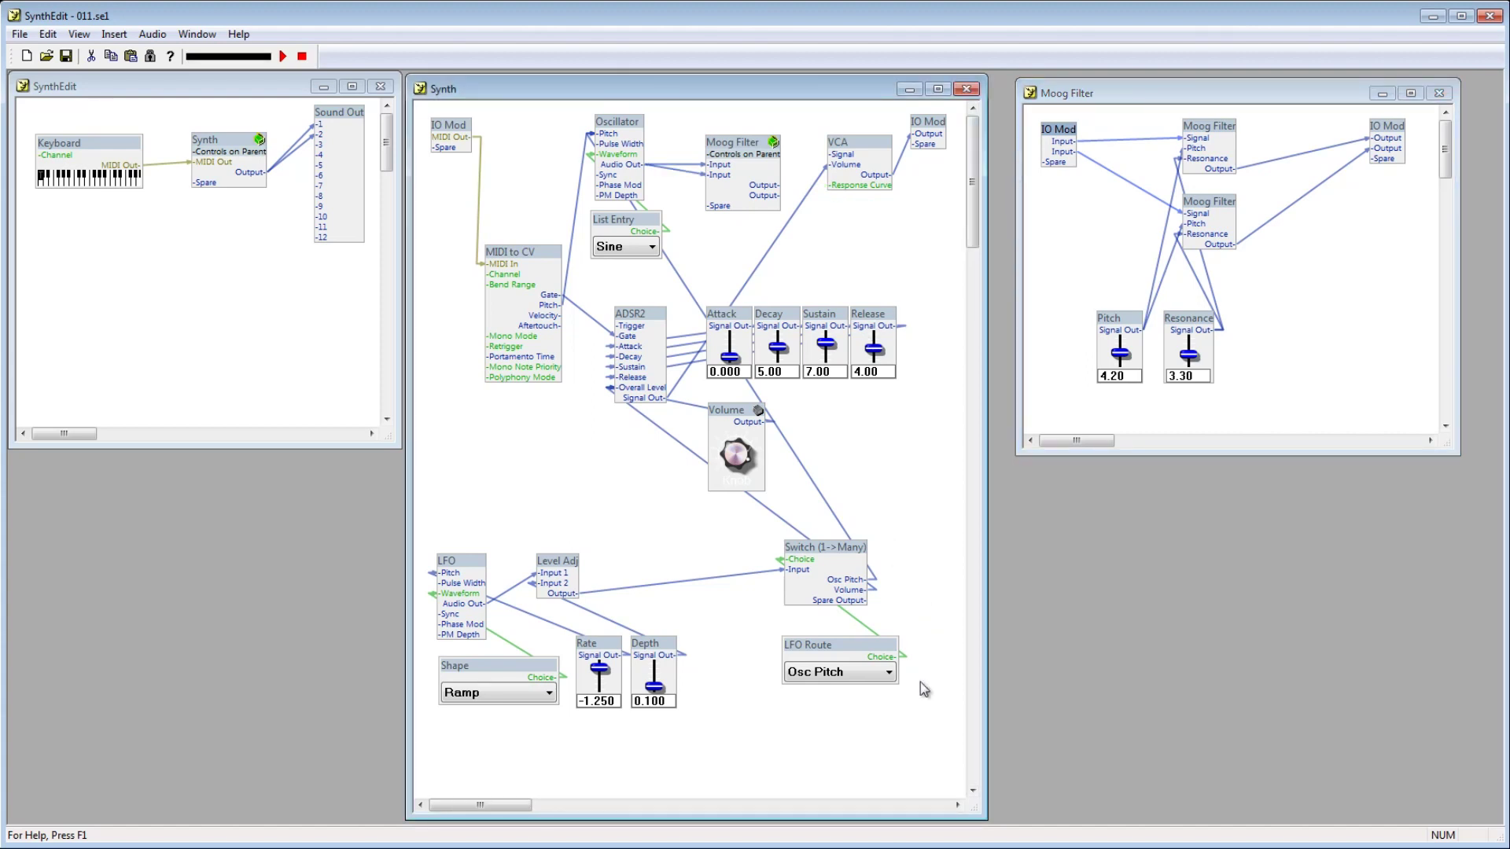
{"action": "left_click_drag", "start_coordinate": [931, 706], "coordinate": [857, 652]}
{"action": "left_click_drag", "start_coordinate": [740, 416], "coordinate": [698, 546]}
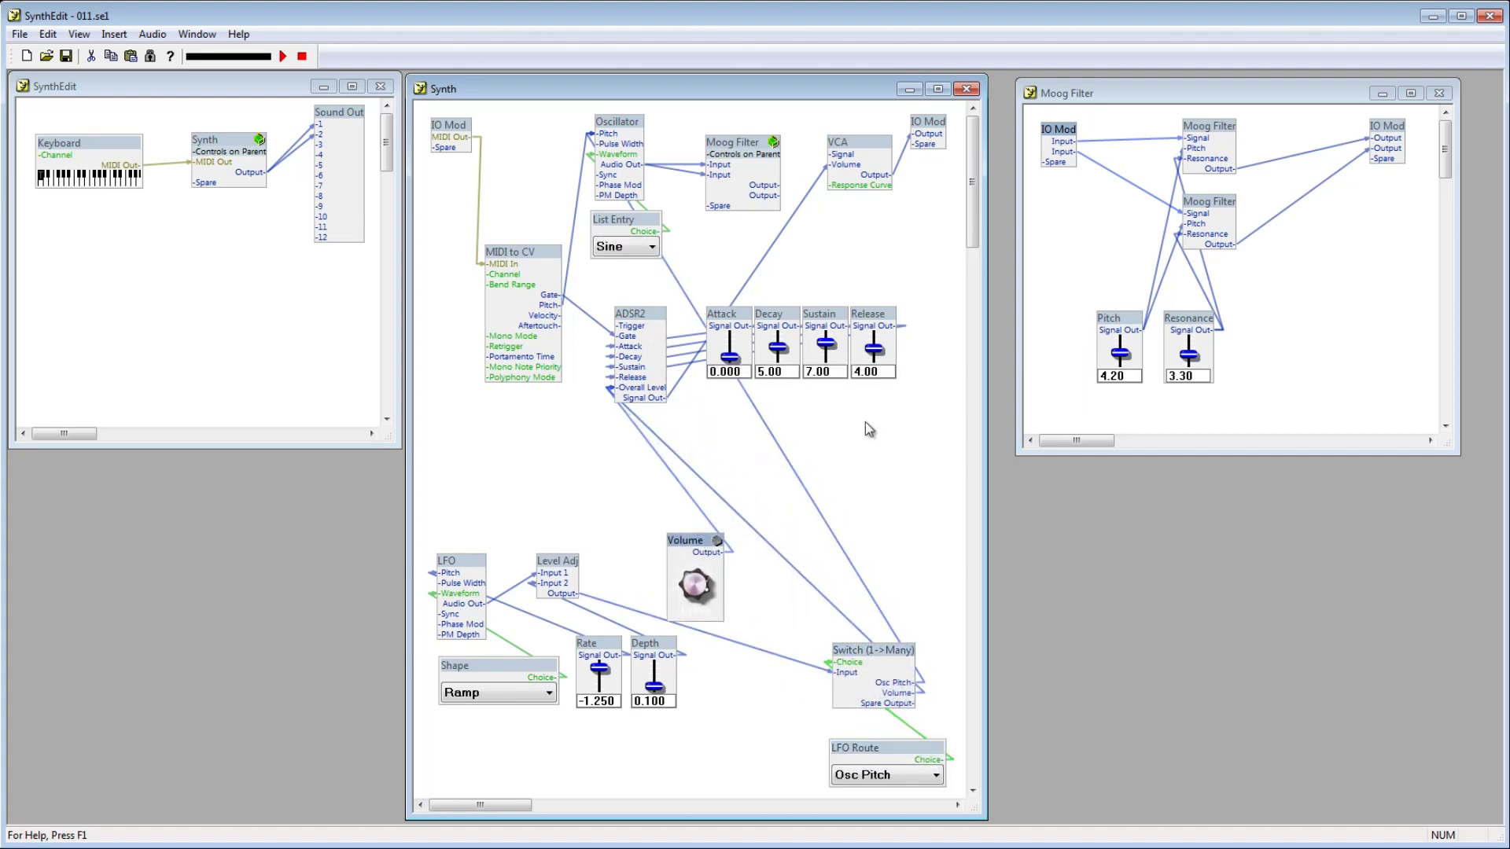
Rearrange ADSR2, Moog Filter, VCA and output IO Mod, widening the Synth window.
{"action": "left_click_drag", "start_coordinate": [927, 452], "coordinate": [616, 409]}
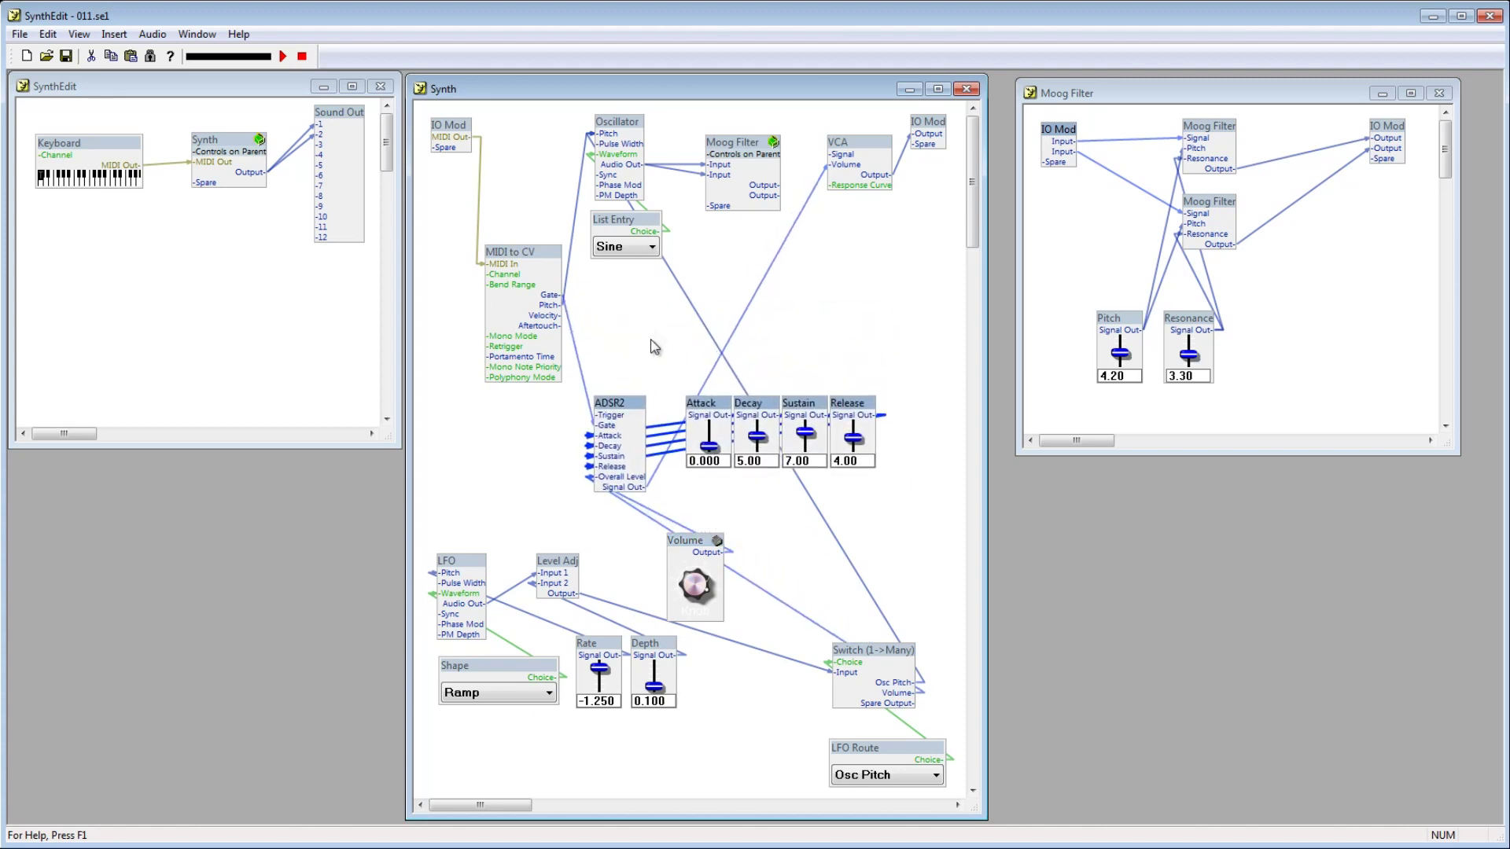
{"action": "left_click_drag", "start_coordinate": [743, 154], "coordinate": [863, 143]}
{"action": "left_click_drag", "start_coordinate": [985, 193], "coordinate": [1007, 193]}
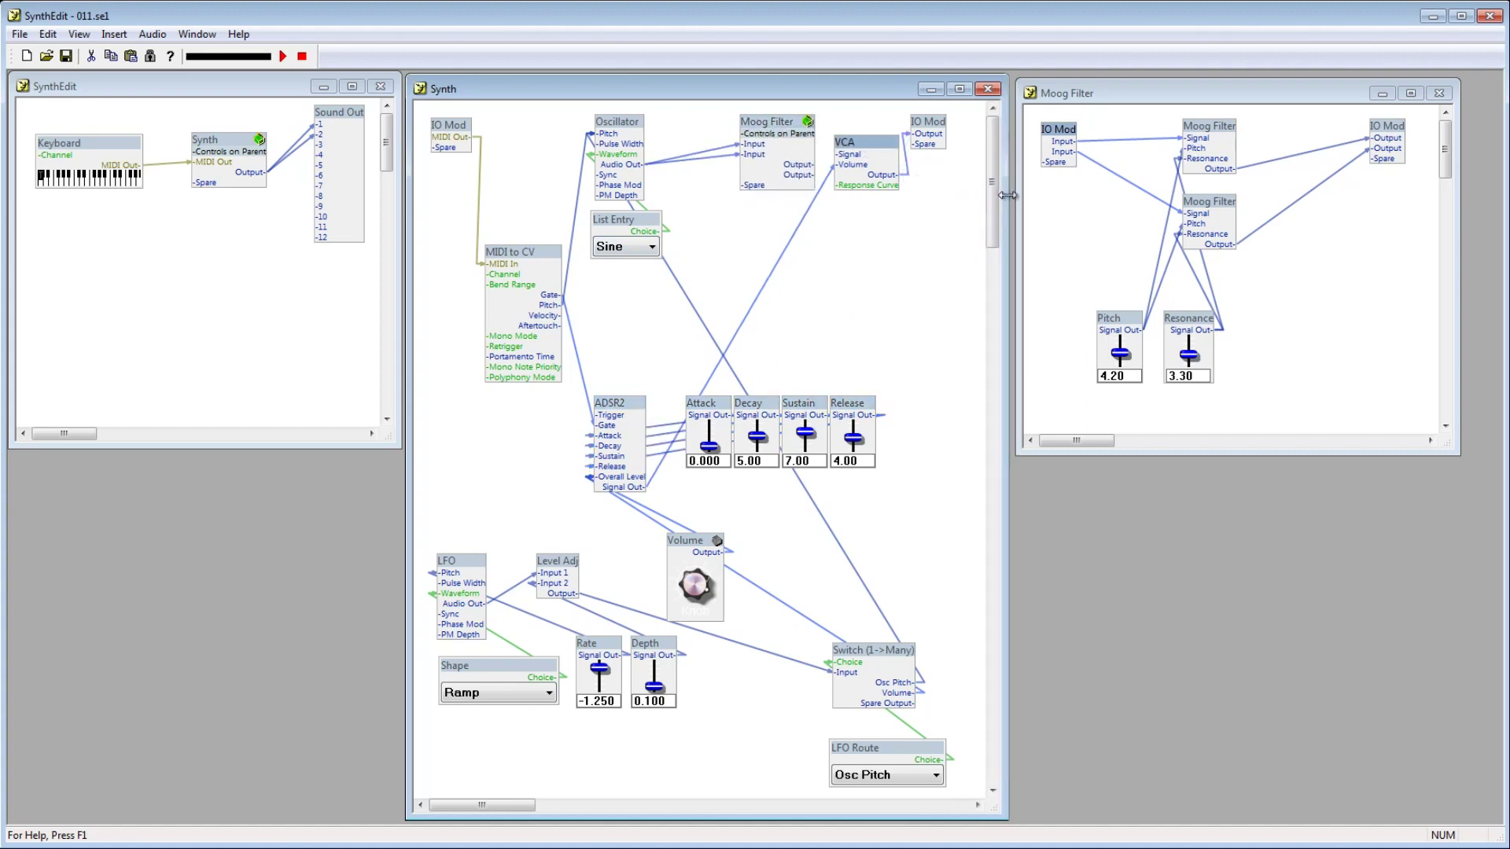
{"action": "left_click_drag", "start_coordinate": [923, 131], "coordinate": [950, 130]}
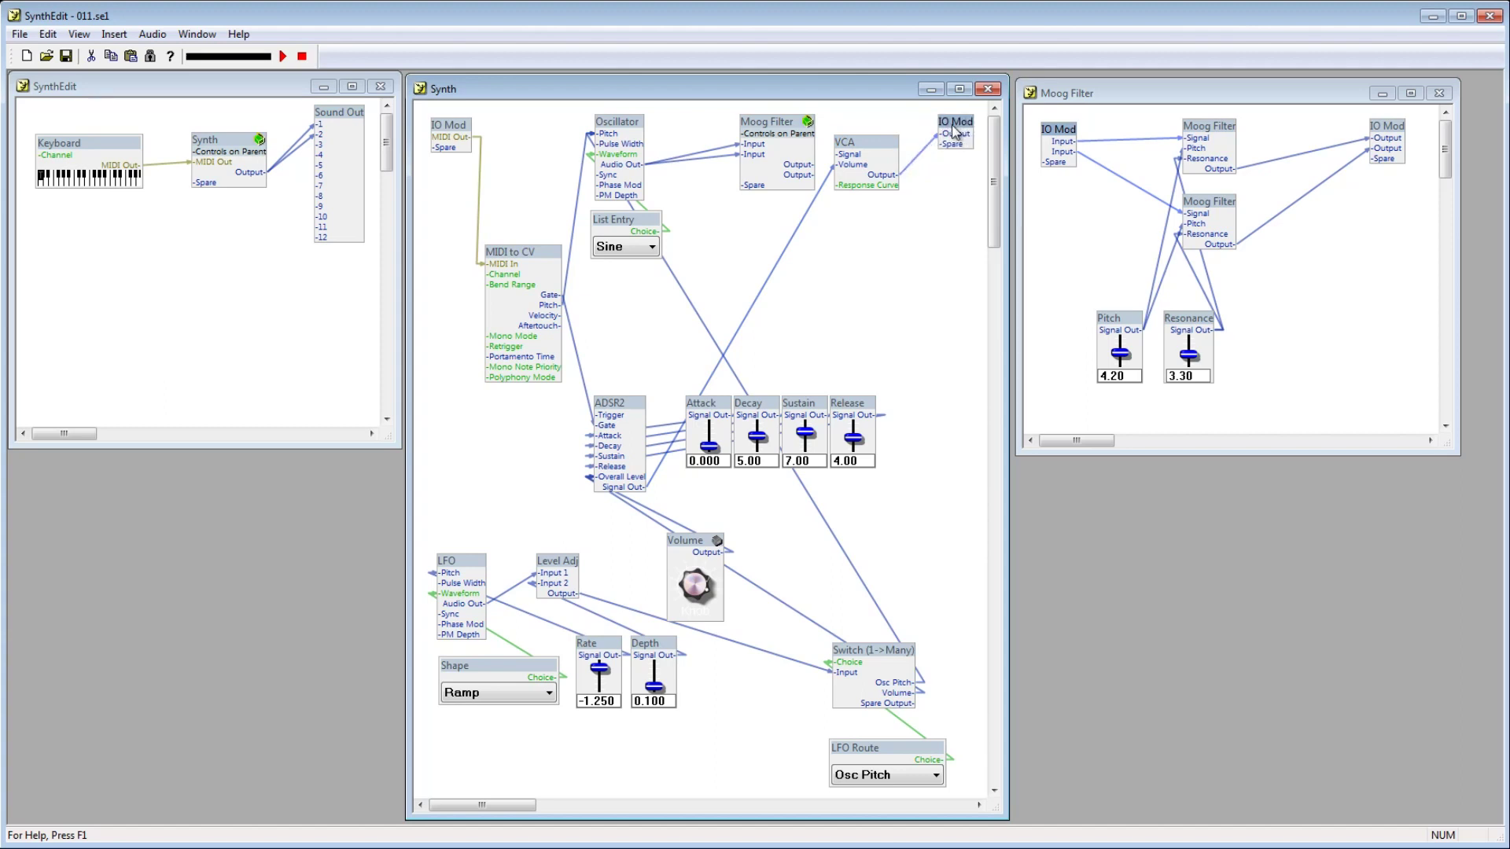
{"action": "left_click_drag", "start_coordinate": [865, 152], "coordinate": [893, 151]}
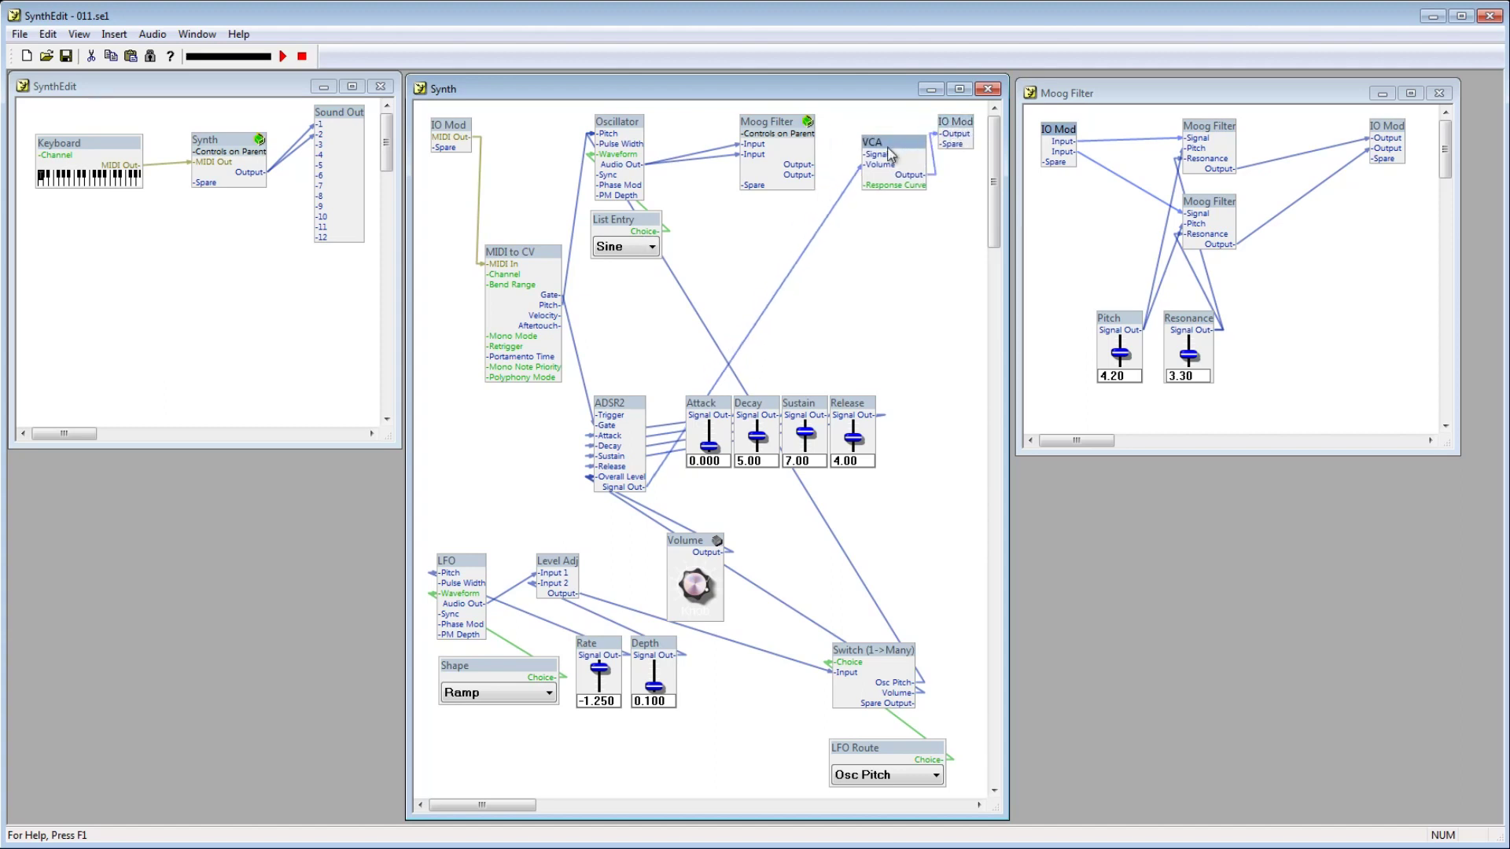
{"action": "left_click_drag", "start_coordinate": [641, 228], "coordinate": [700, 135]}
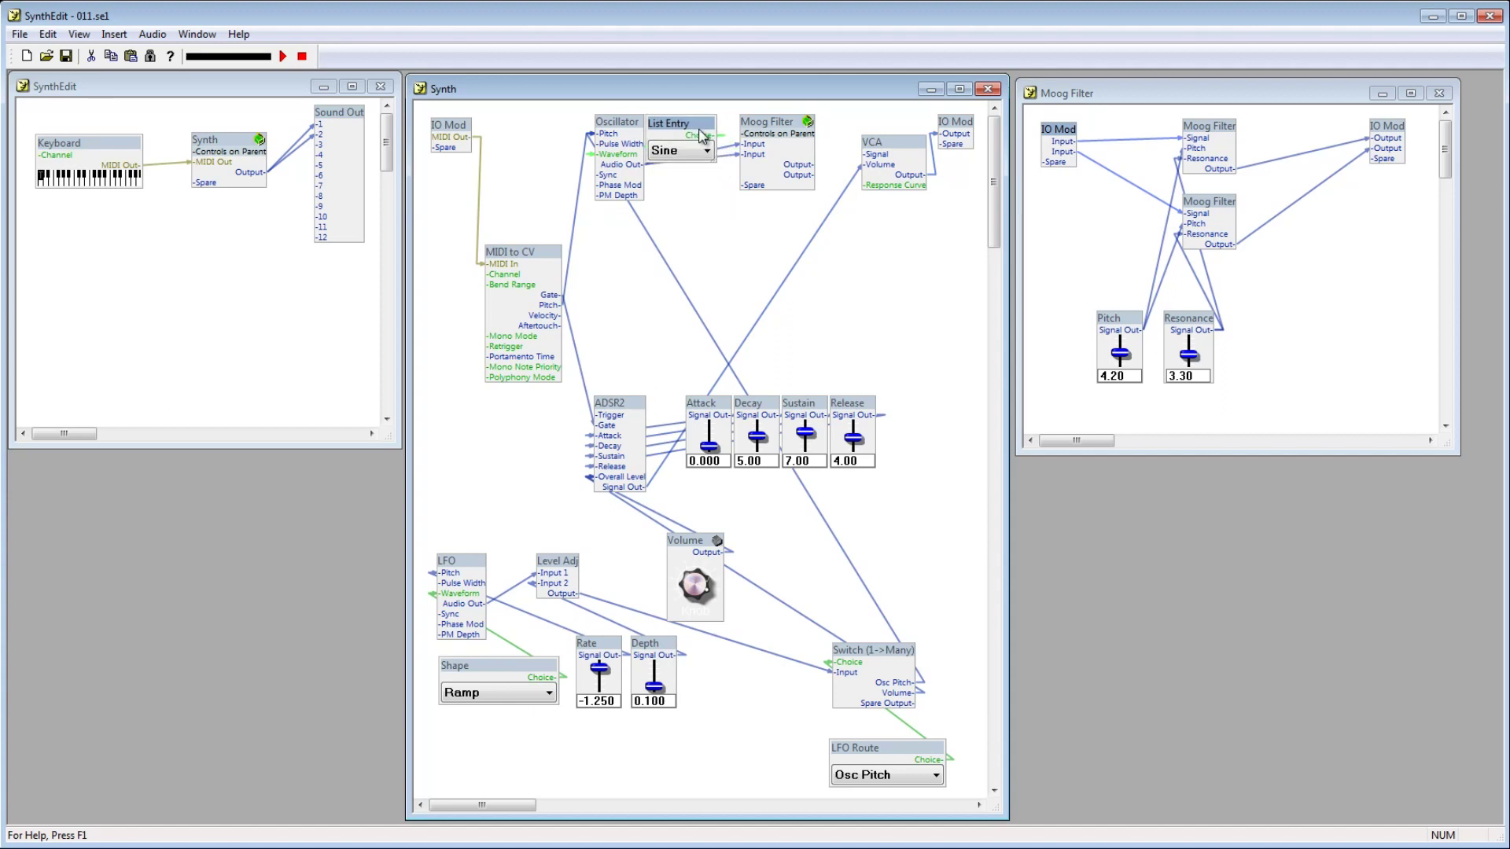
{"action": "left_click_drag", "start_coordinate": [727, 236], "coordinate": [586, 106]}
Duplicate the Oscillator and waveform list, wiring it to the filter's second Input and MIDI to CV Pitch.
{"action": "key", "text": "ctrl+c"}
{"action": "key", "text": "ctrl+v"}
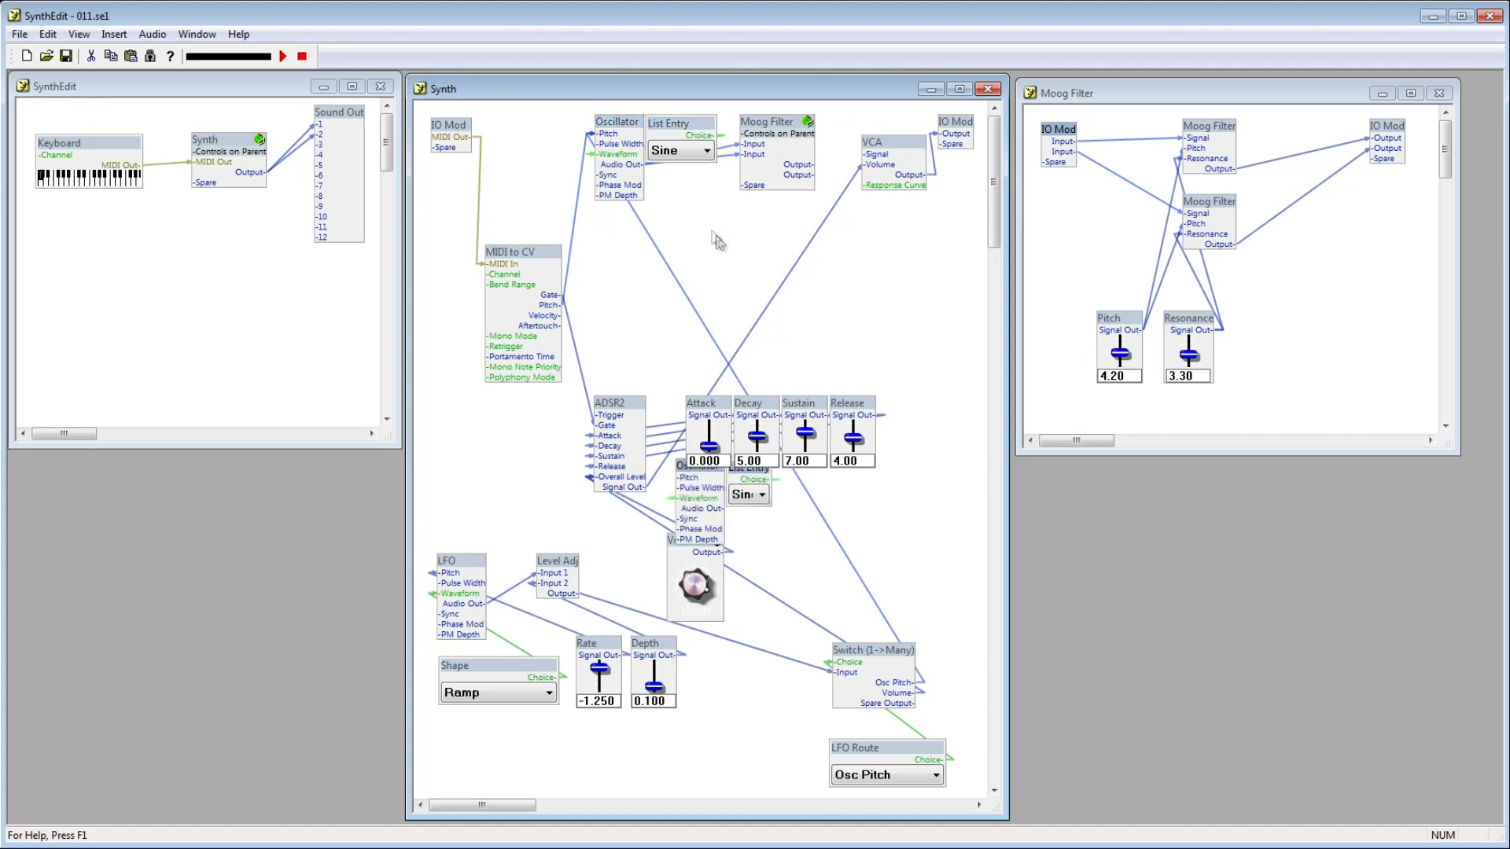
{"action": "left_click_drag", "start_coordinate": [684, 478], "coordinate": [603, 251]}
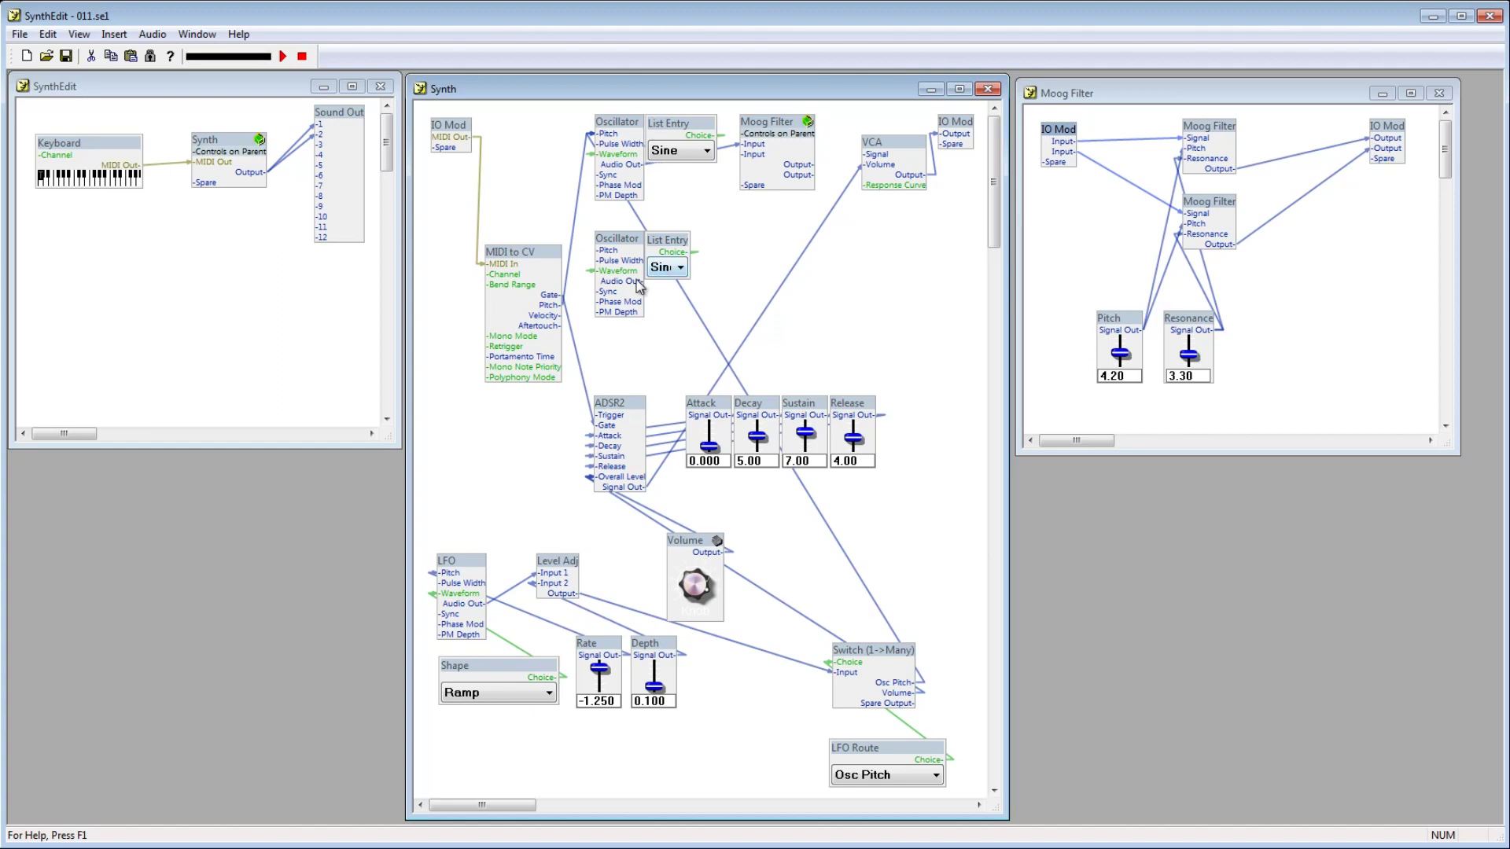
{"action": "left_click_drag", "start_coordinate": [635, 288], "coordinate": [743, 156]}
{"action": "left_click_drag", "start_coordinate": [560, 306], "coordinate": [605, 256]}
Duplicate the VCA below the original and route its output to the container's second Output.
{"action": "key", "text": "ctrl+c"}
{"action": "key", "text": "ctrl+v"}
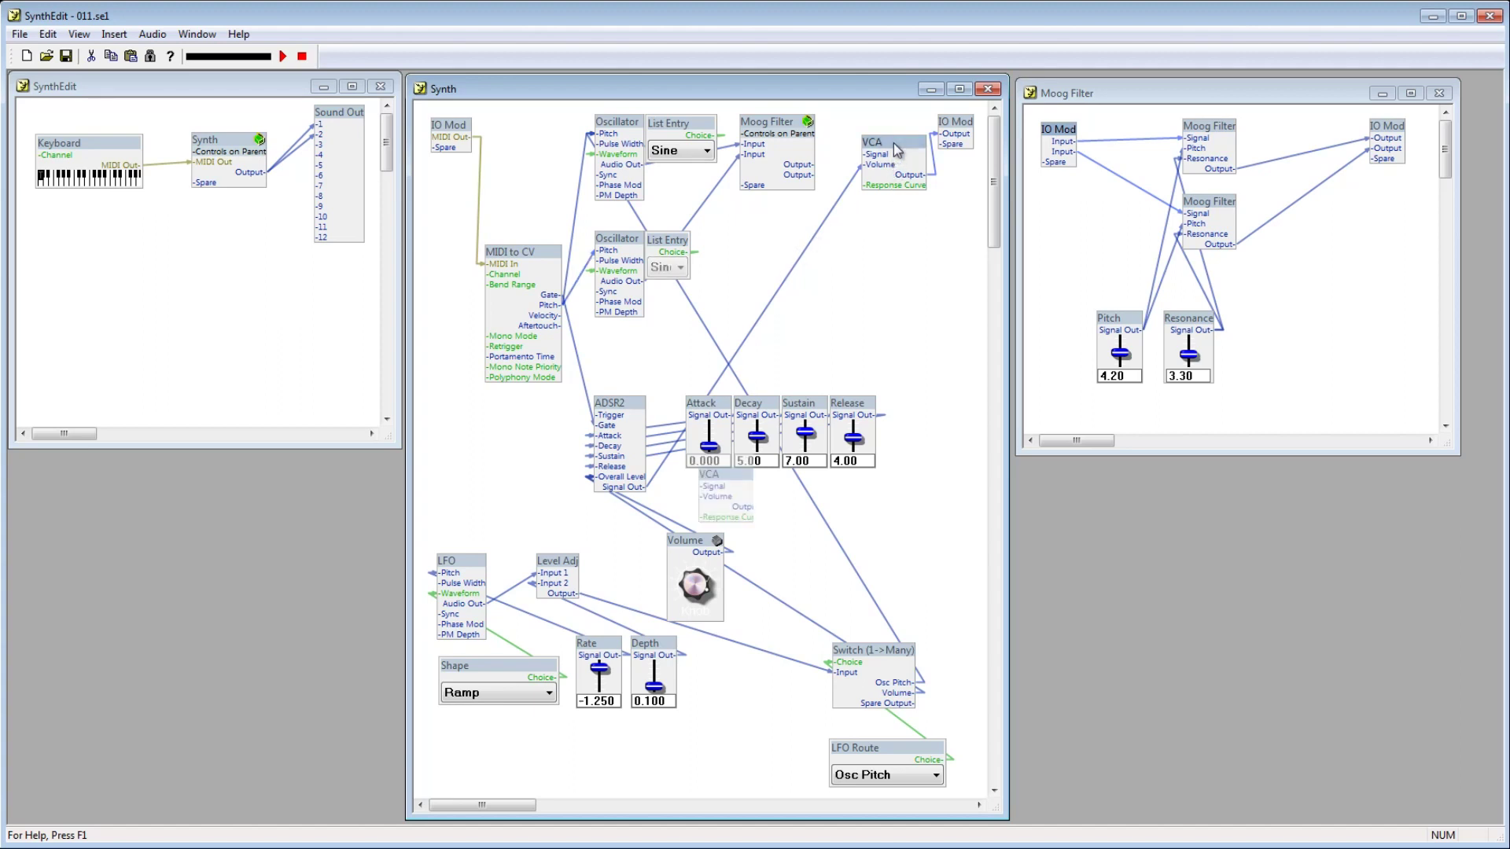
{"action": "left_click_drag", "start_coordinate": [713, 482], "coordinate": [881, 240]}
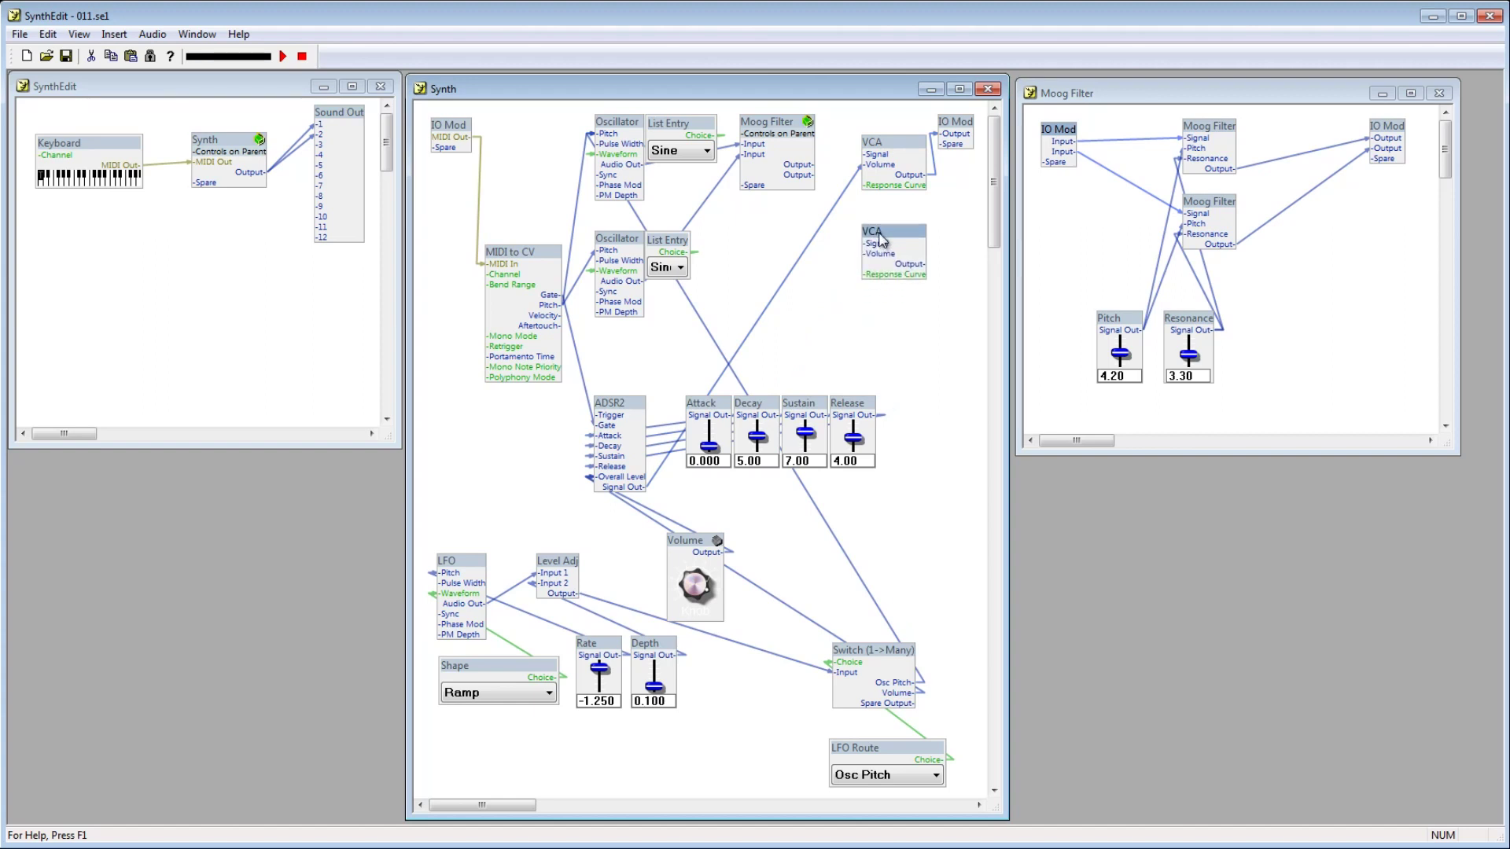
{"action": "left_click_drag", "start_coordinate": [914, 267], "coordinate": [951, 151]}
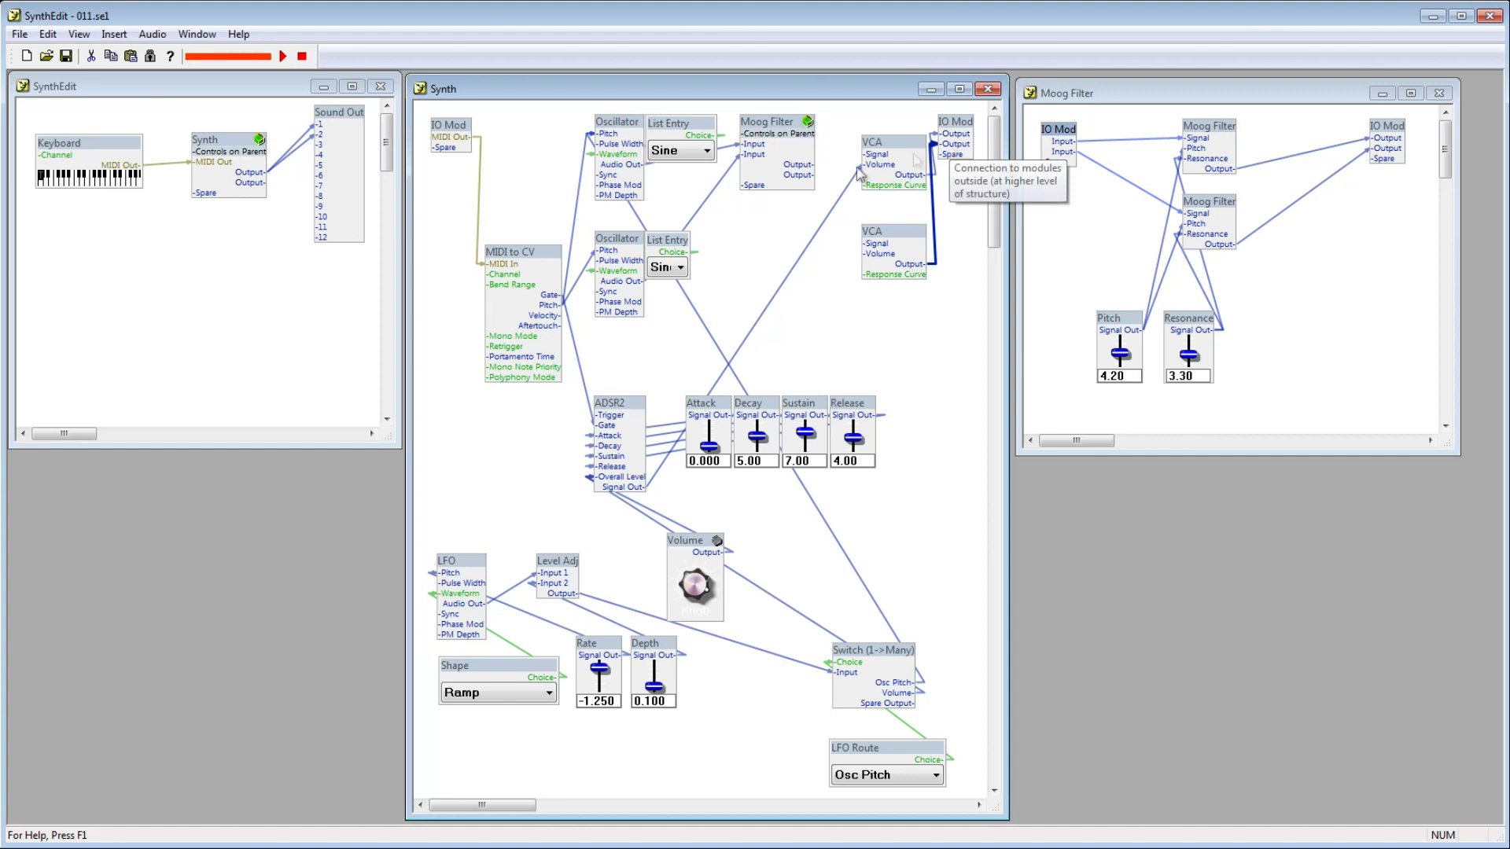
Connect Synth's second output to Sound Out channel 2.
{"action": "left_click", "coordinate": [304, 146]}
{"action": "mouse_move", "coordinate": [305, 152]}
{"action": "left_mouse_down"}
{"action": "mouse_move", "coordinate": [310, 168]}
{"action": "mouse_move", "coordinate": [328, 139]}
{"action": "left_mouse_up"}
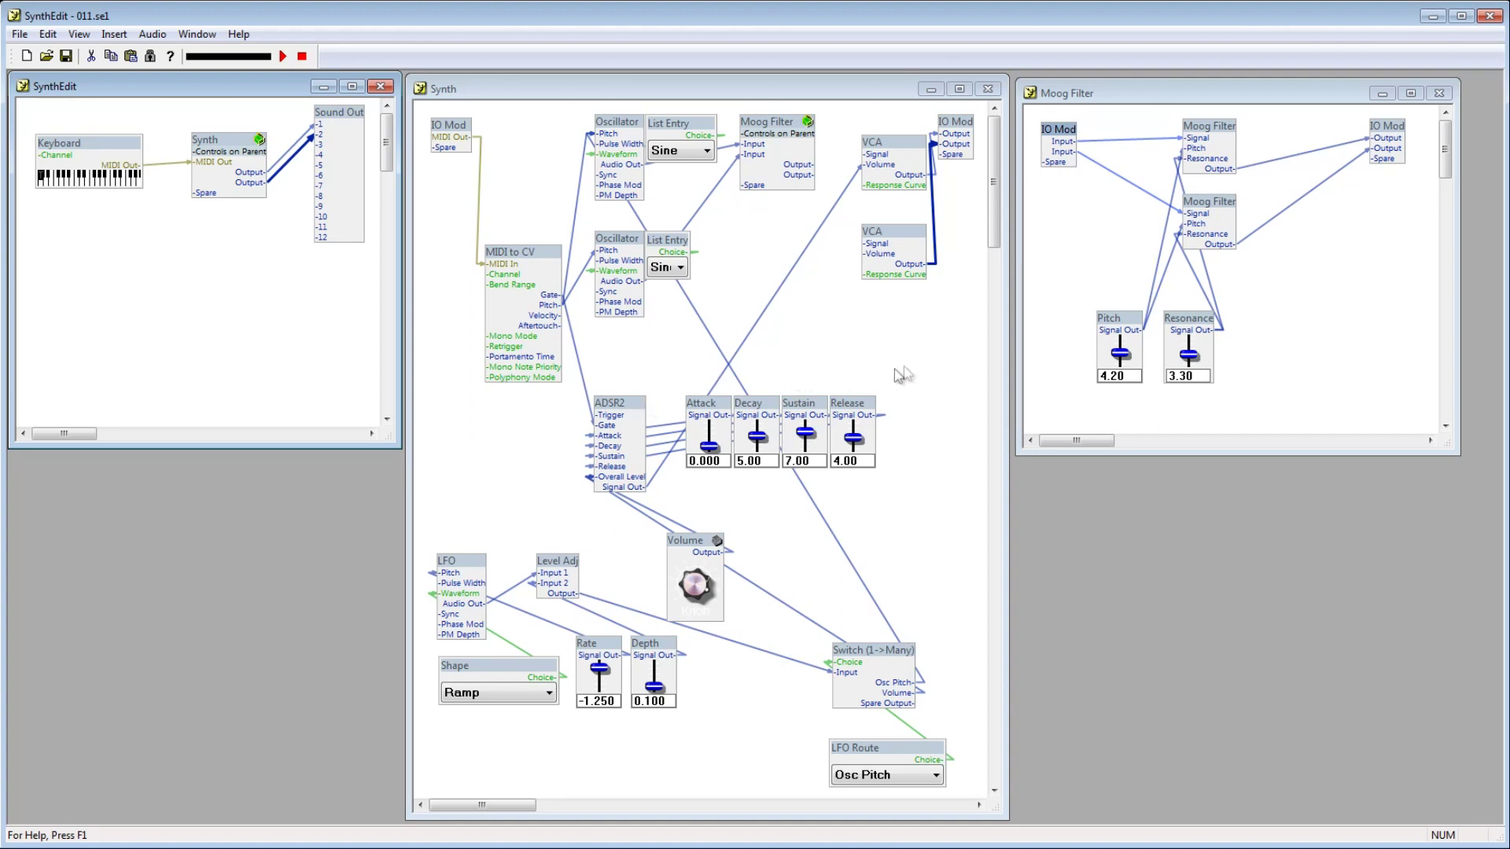
{"action": "left_click_drag", "start_coordinate": [897, 366], "coordinate": [667, 507]}
Move the envelope sliders up, nudge the Volume knob, and duplicate ADSR2 and Volume to the right.
{"action": "left_click_drag", "start_coordinate": [723, 398], "coordinate": [785, 350]}
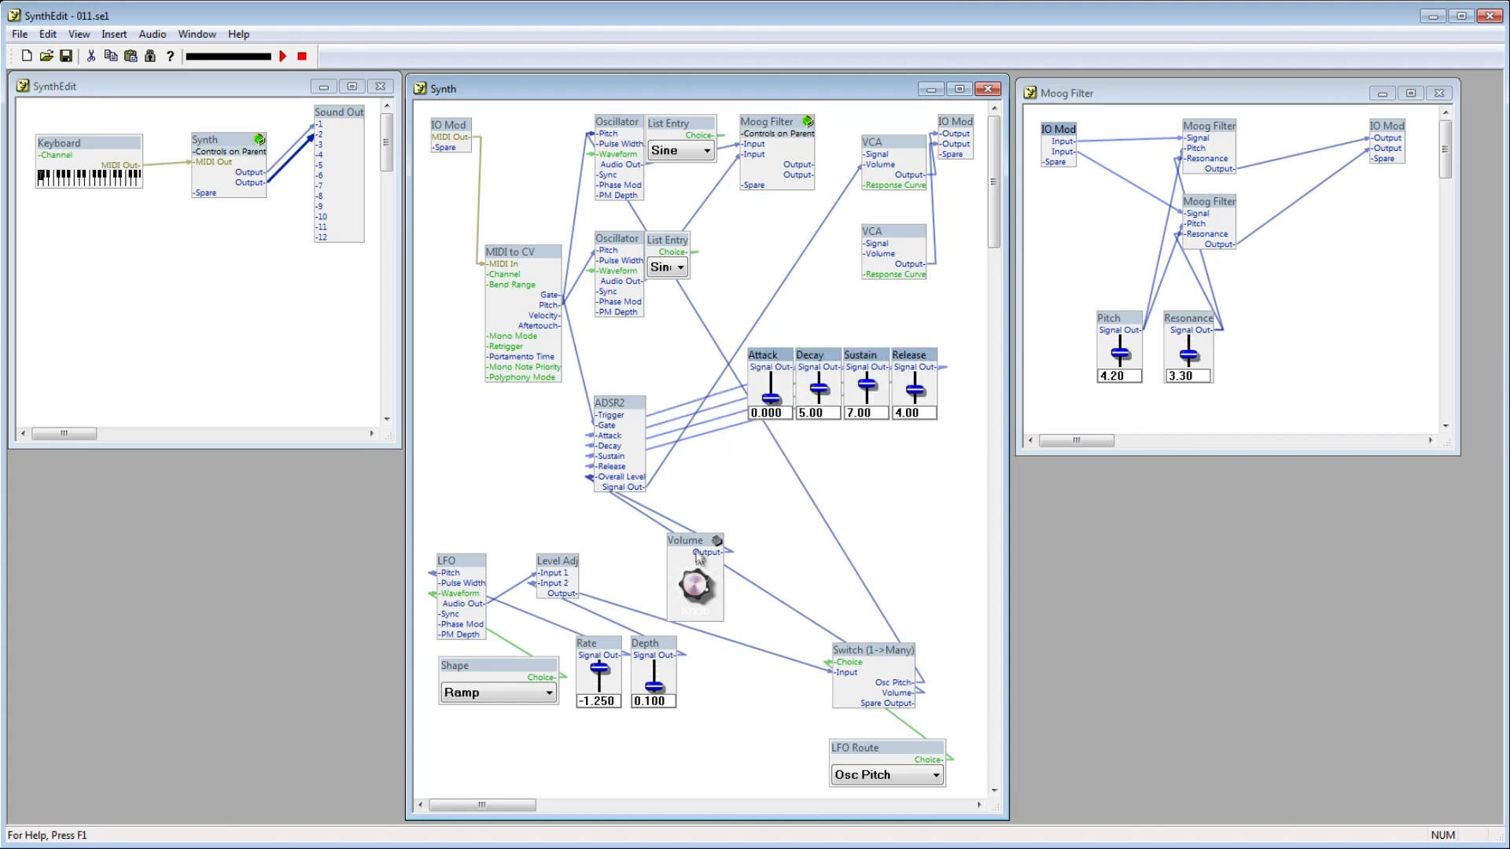
{"action": "left_click_drag", "start_coordinate": [697, 543], "coordinate": [669, 533]}
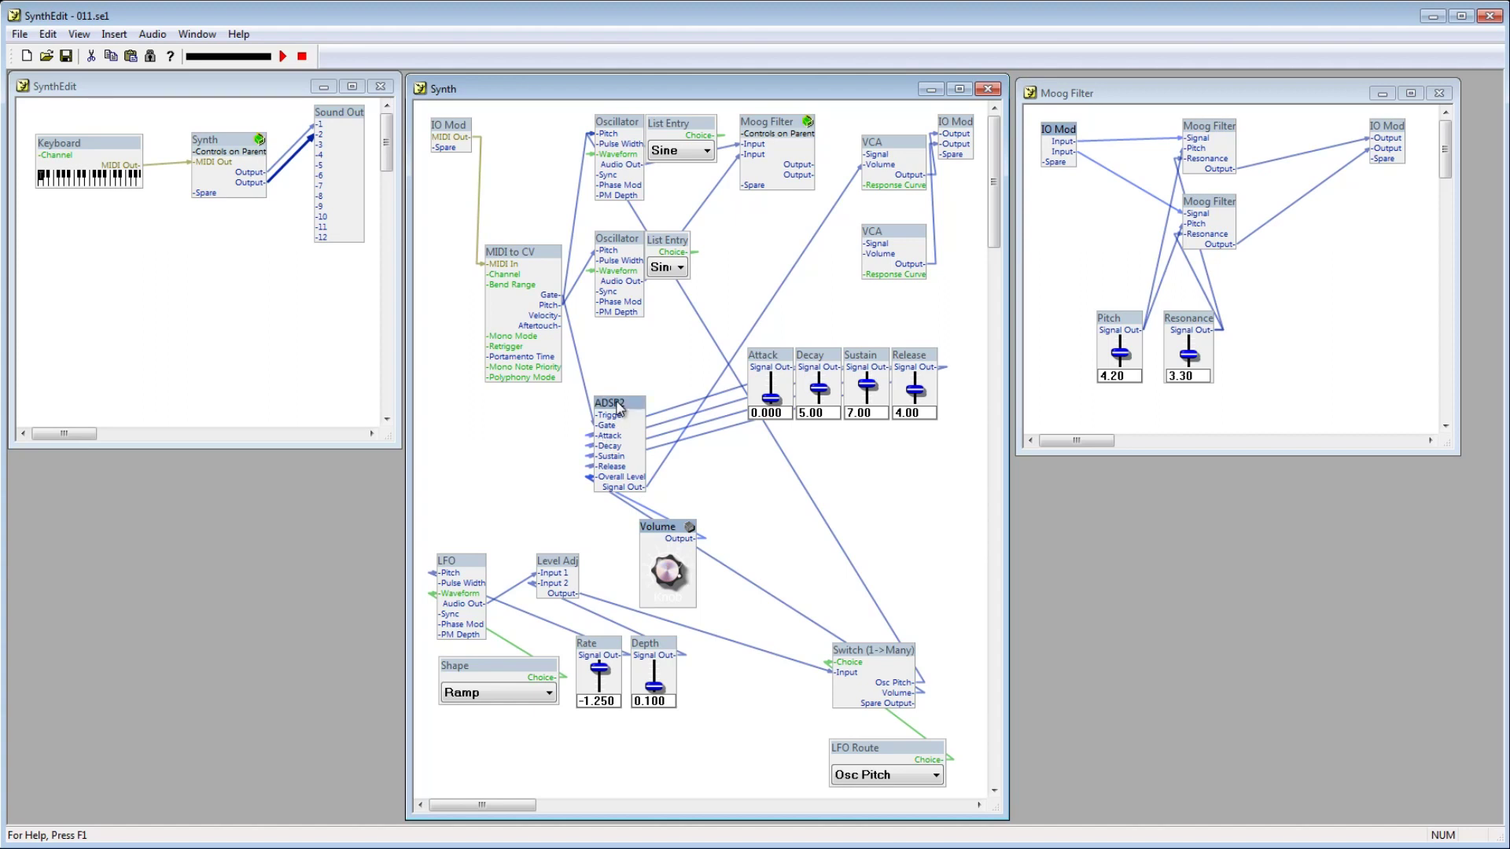
{"action": "left_click_drag", "start_coordinate": [619, 405], "coordinate": [697, 417]}
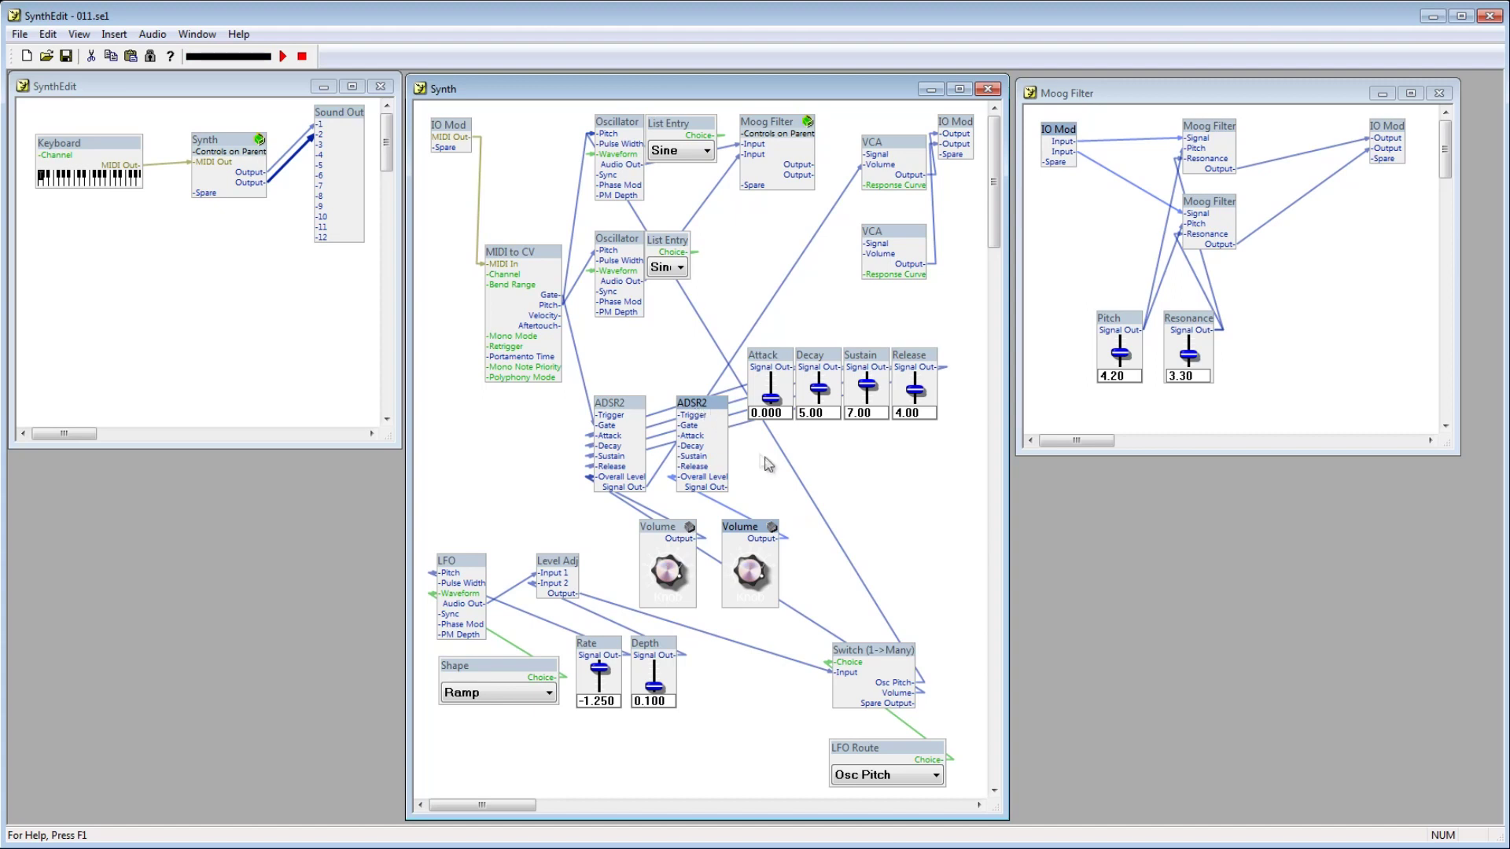
Wire the copied ADSR2 to the Attack–Release sliders, MIDI to CV Gate and second VCA's Volume.
{"action": "left_click_drag", "start_coordinate": [698, 435], "coordinate": [783, 367]}
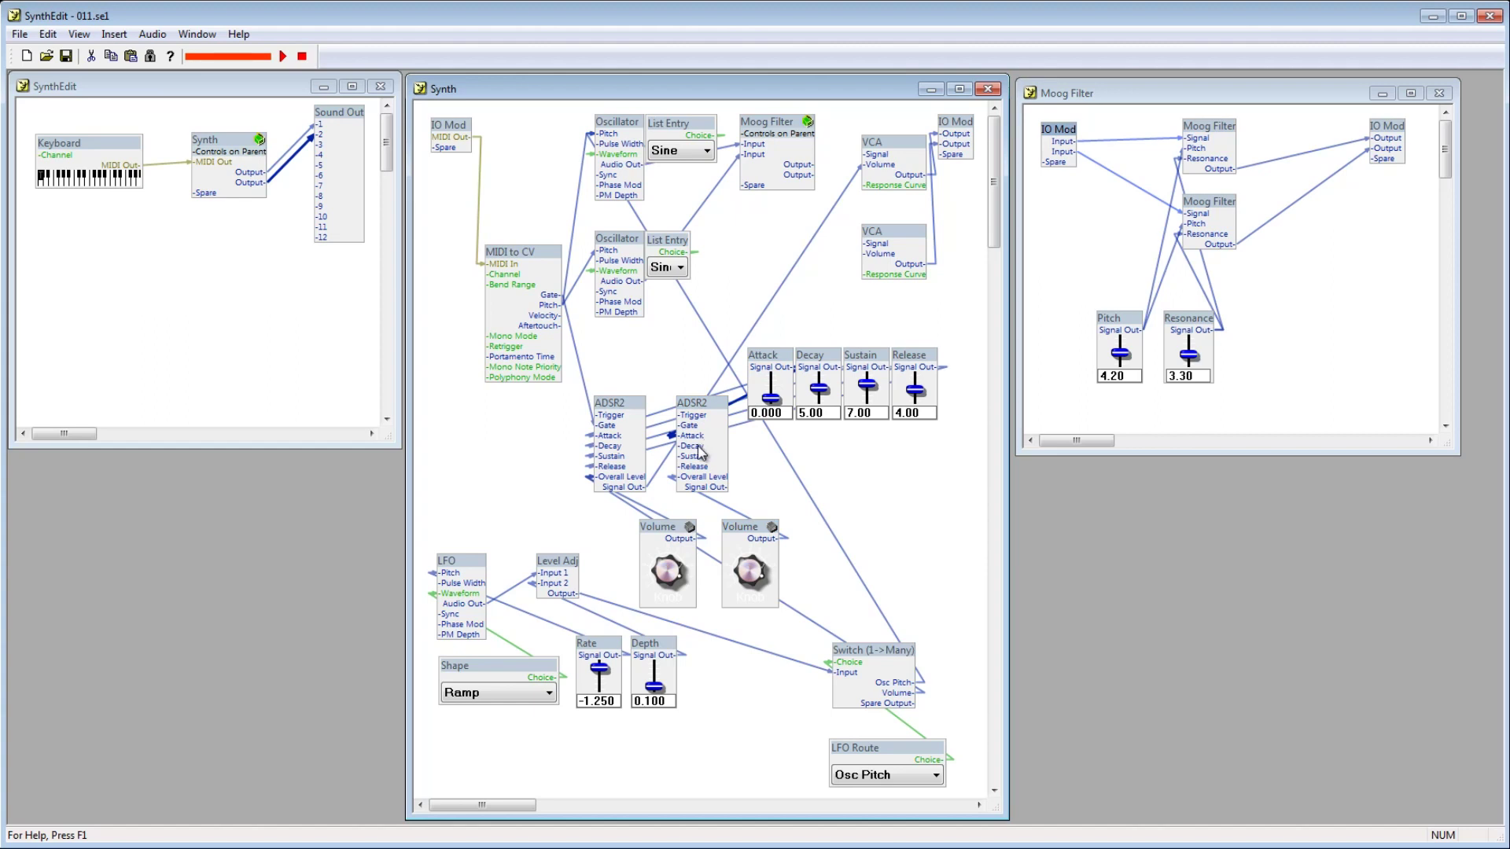
{"action": "left_click_drag", "start_coordinate": [698, 437], "coordinate": [819, 376]}
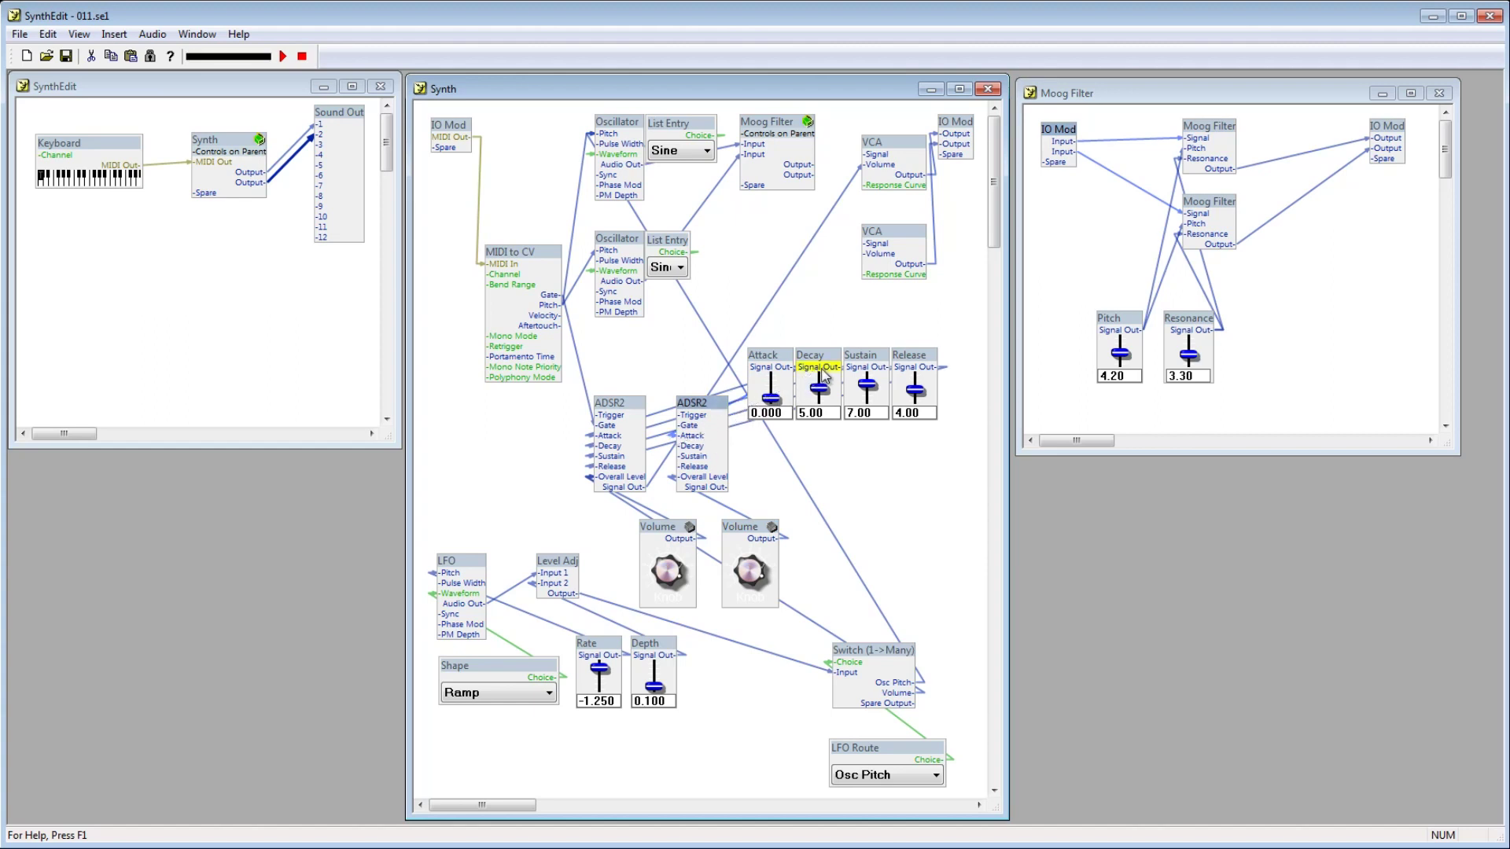
{"action": "left_click_drag", "start_coordinate": [698, 445], "coordinate": [869, 368]}
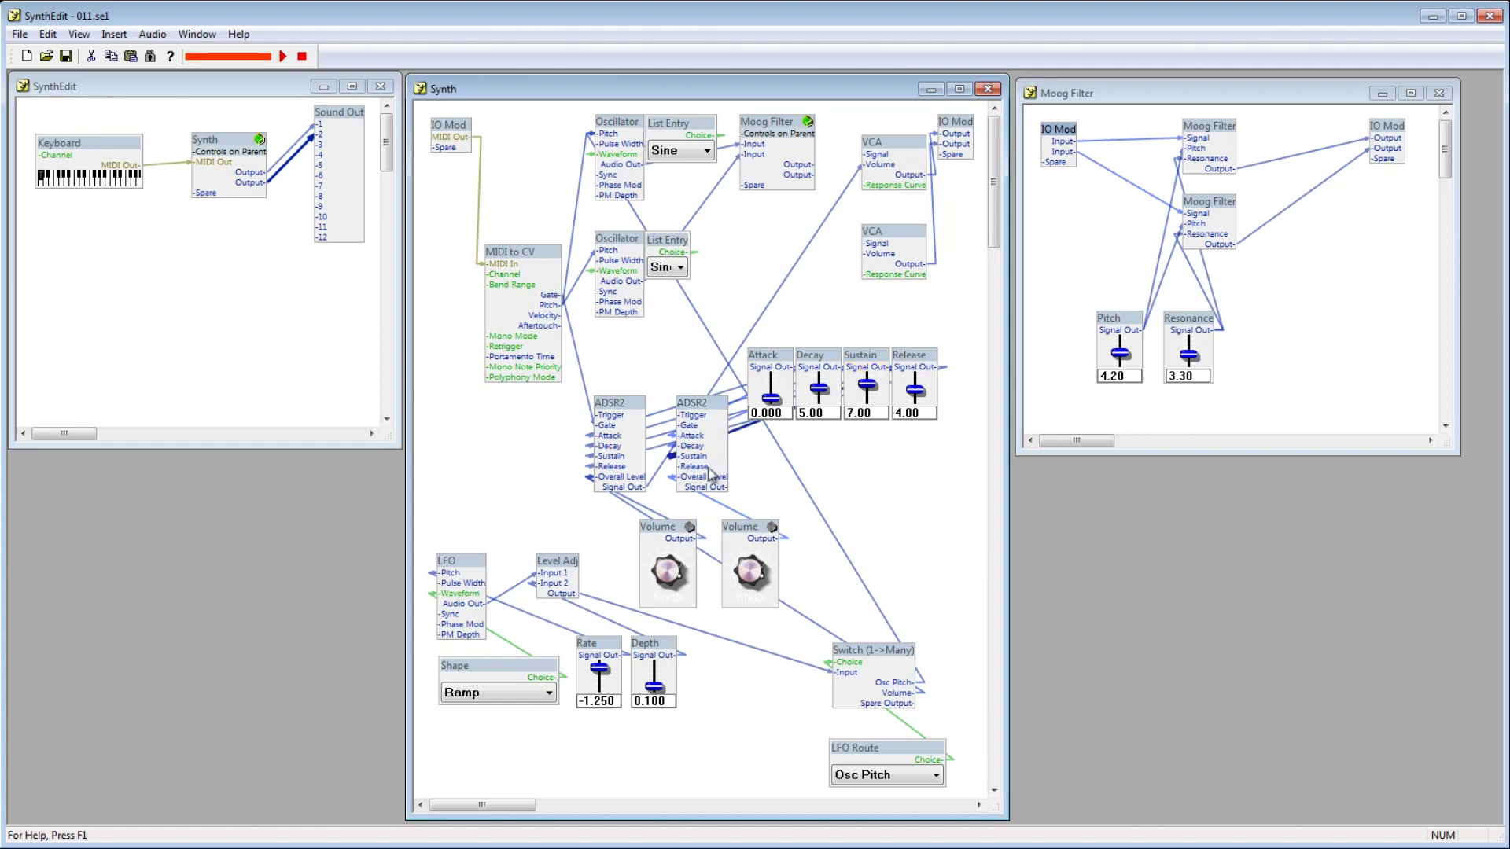
{"action": "left_click_drag", "start_coordinate": [674, 466], "coordinate": [915, 376]}
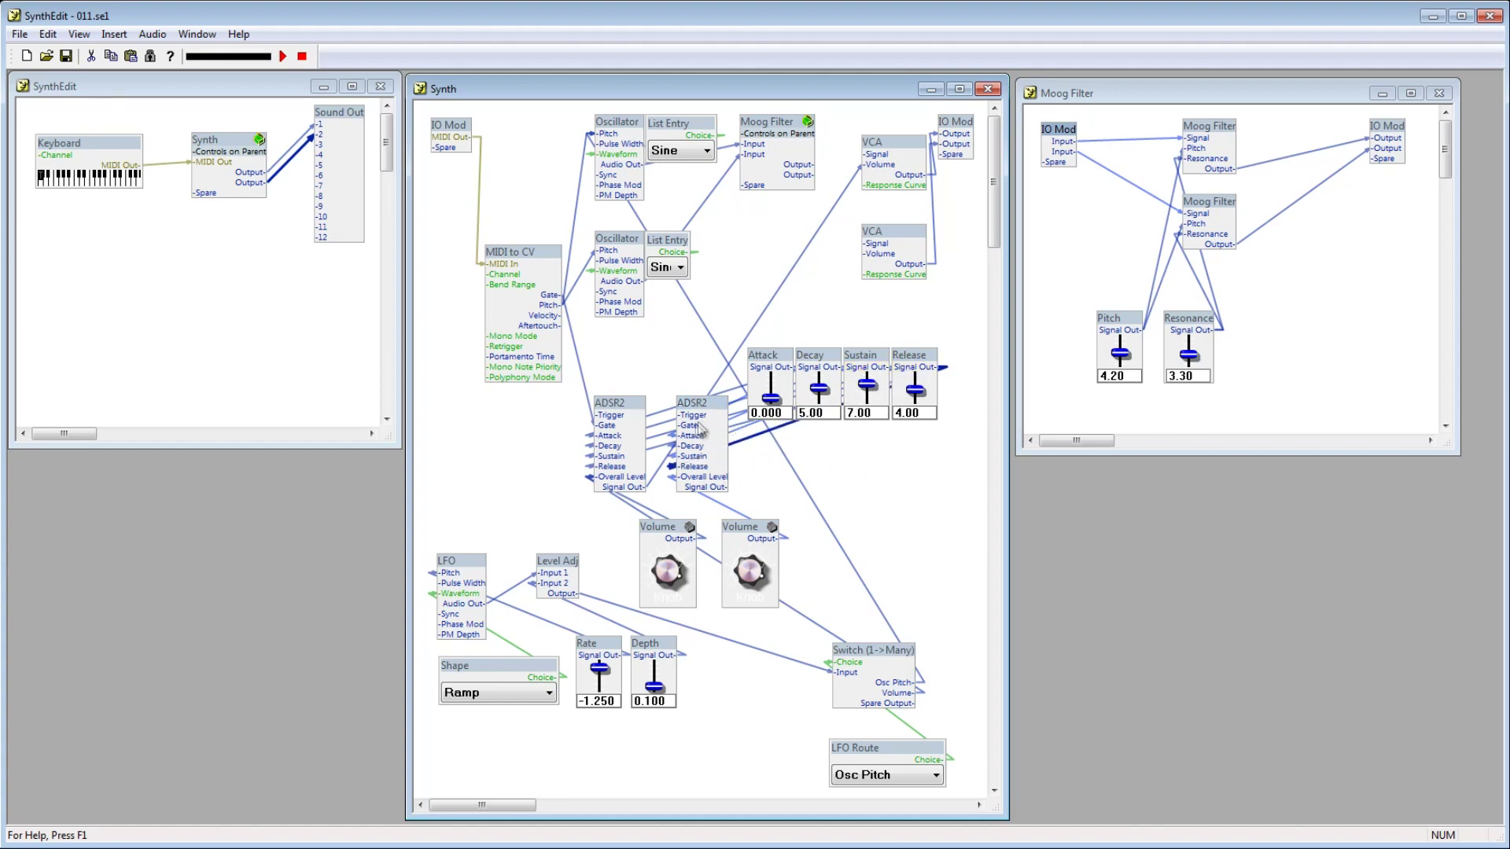
{"action": "left_click_drag", "start_coordinate": [677, 426], "coordinate": [550, 300]}
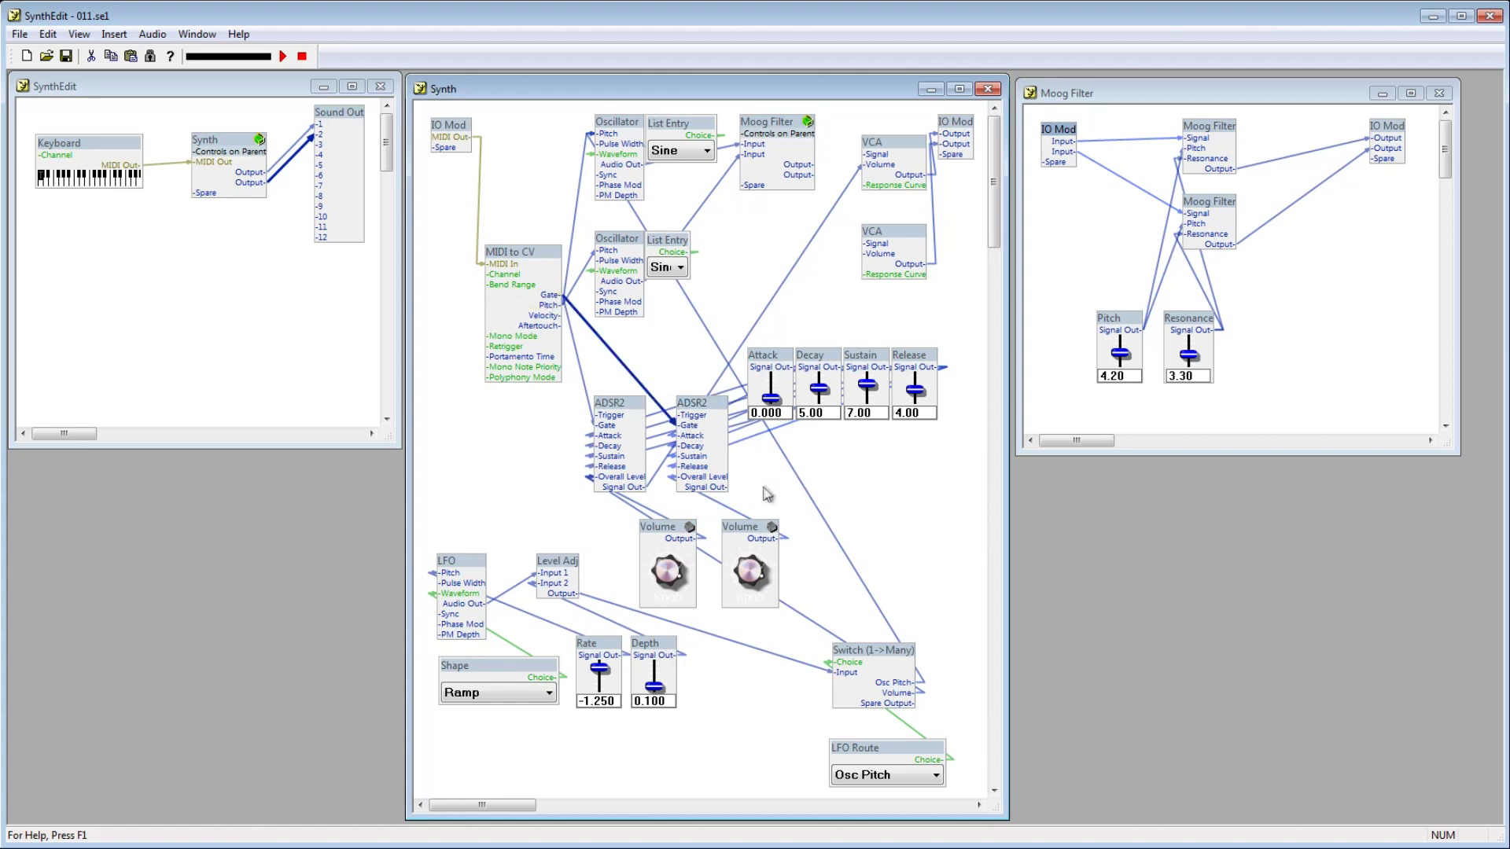
{"action": "left_click_drag", "start_coordinate": [728, 488], "coordinate": [871, 258]}
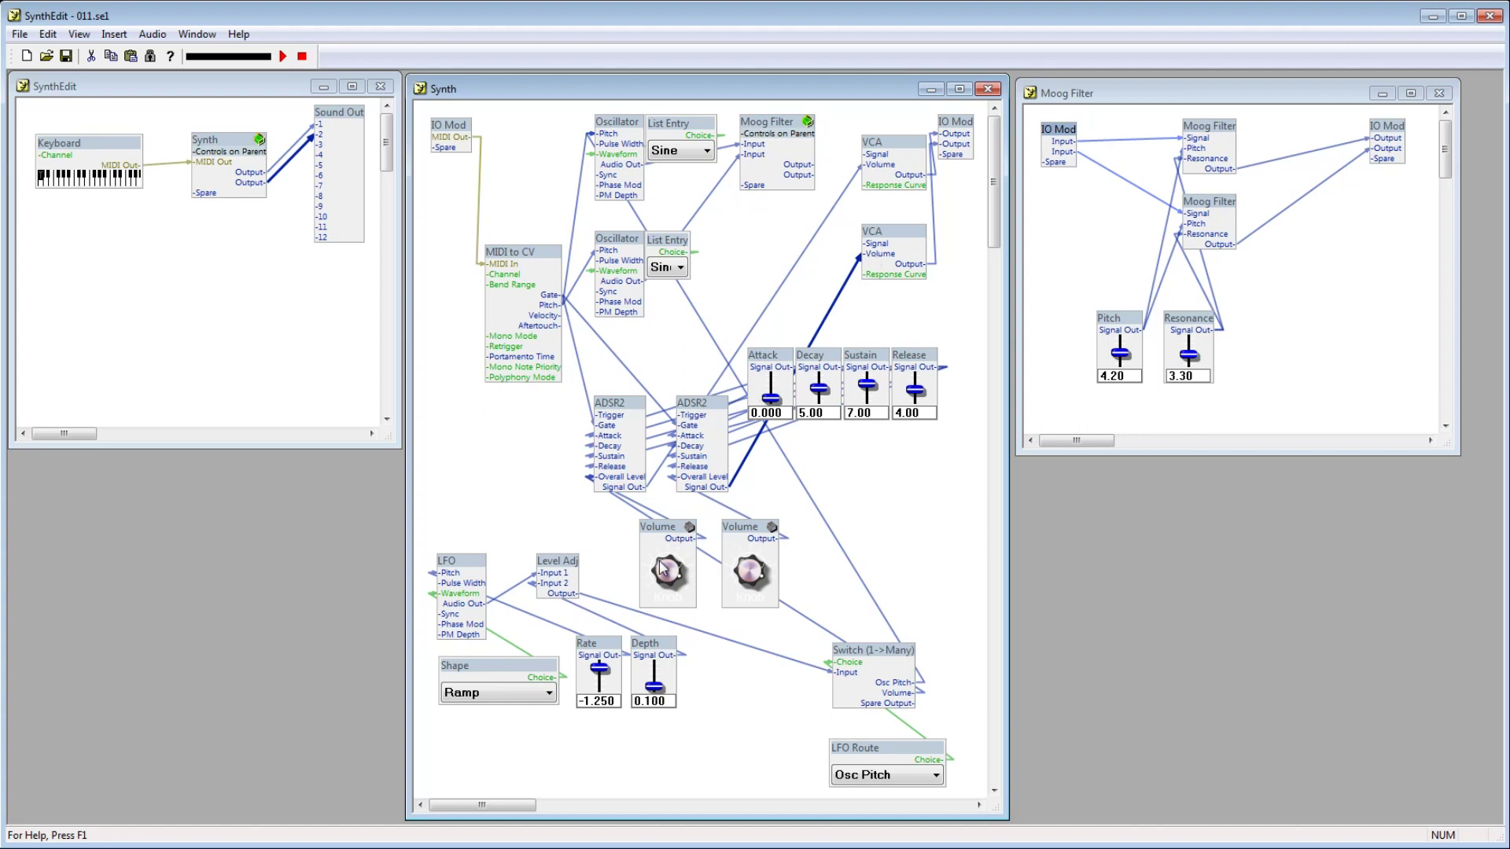
Title the left Volume knob 'Vol R'.
{"action": "right_click", "coordinate": [659, 527]}
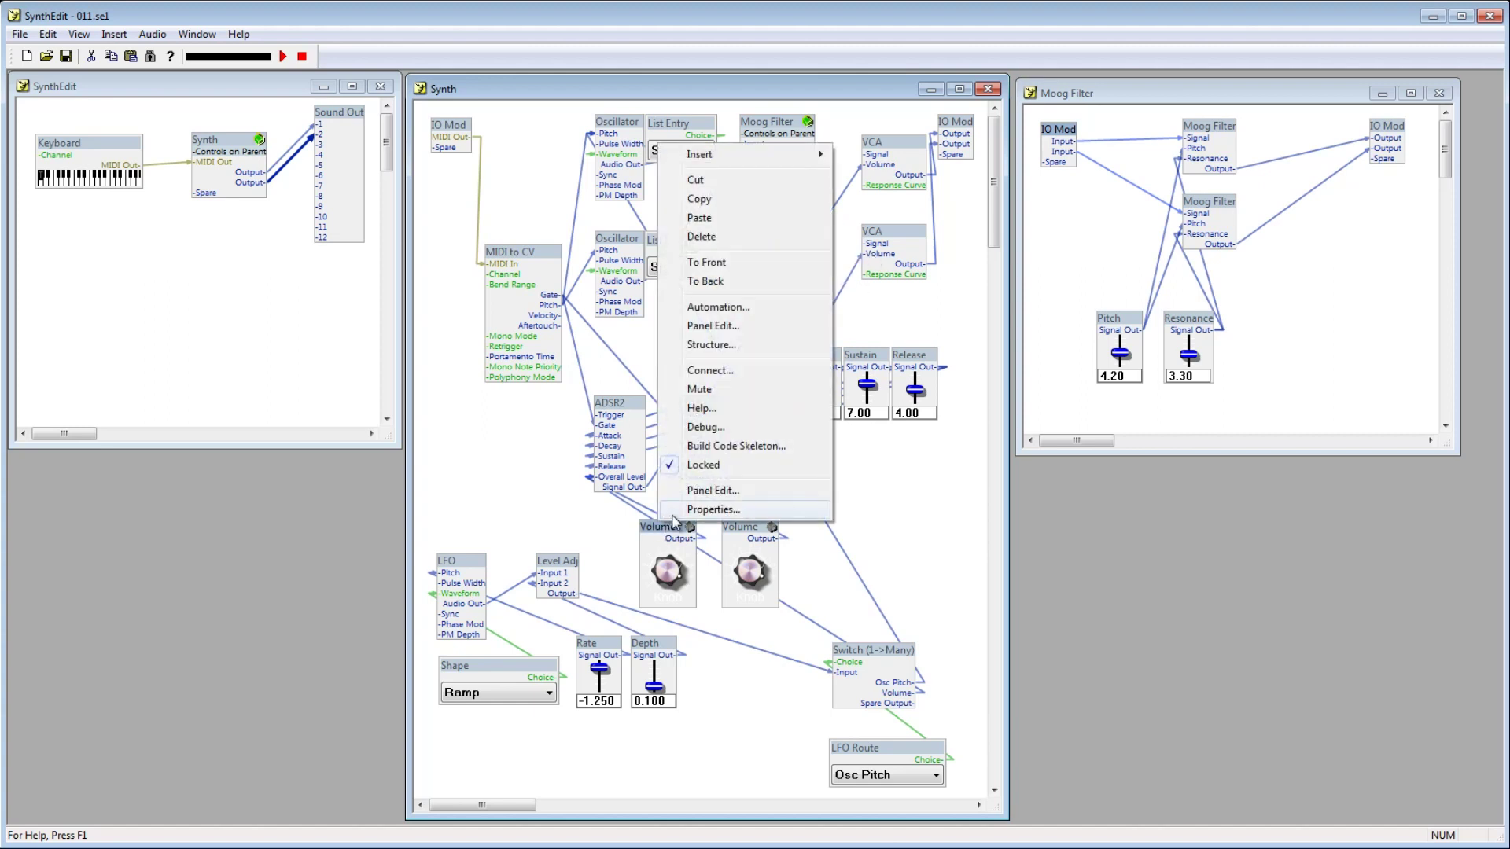
{"action": "left_click", "coordinate": [677, 510]}
{"action": "left_click", "coordinate": [779, 416]}
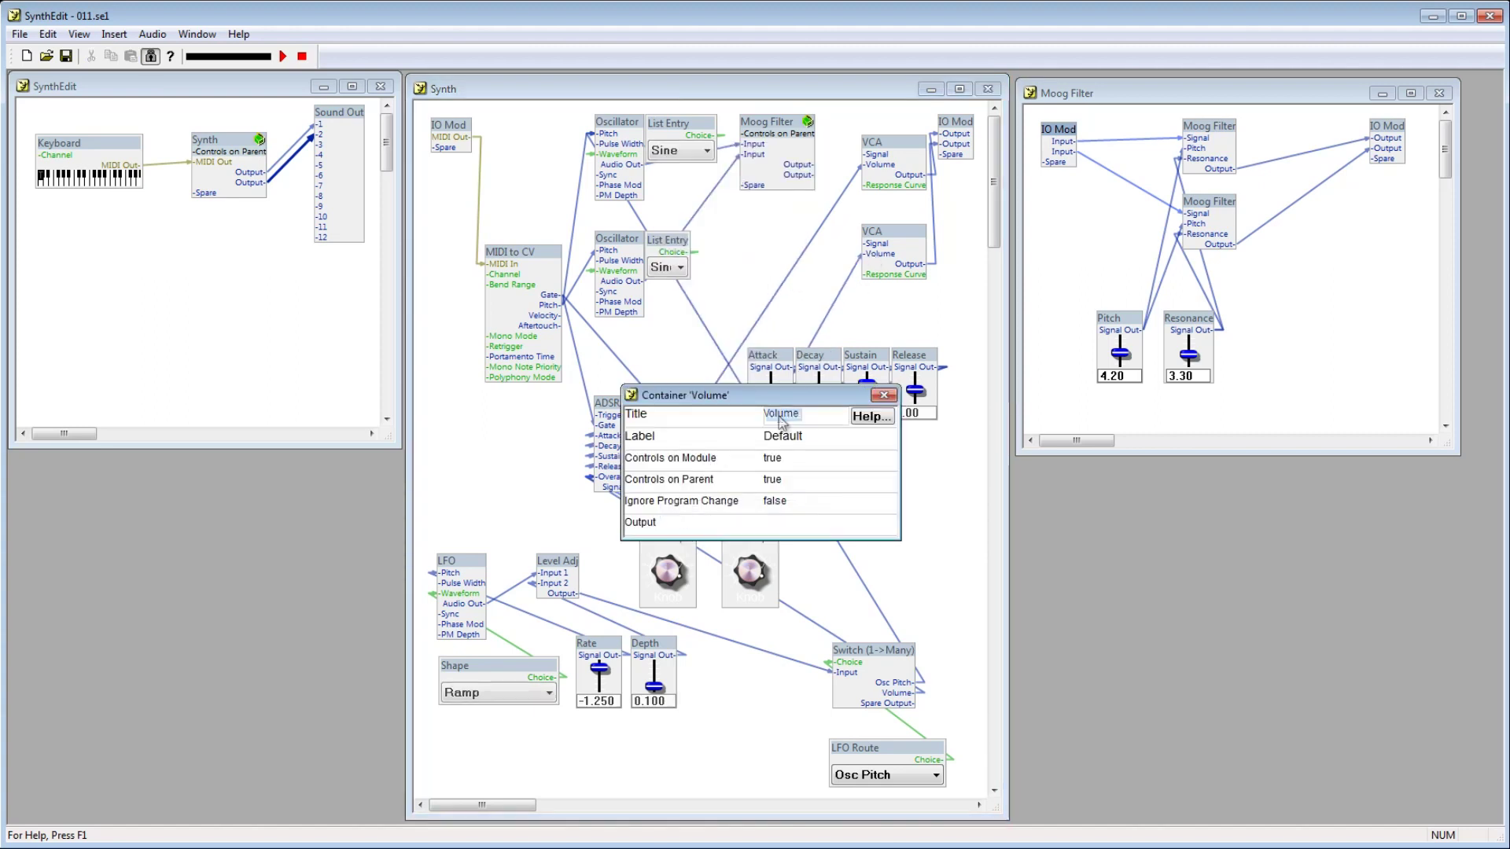
{"action": "left_click", "coordinate": [828, 414]}
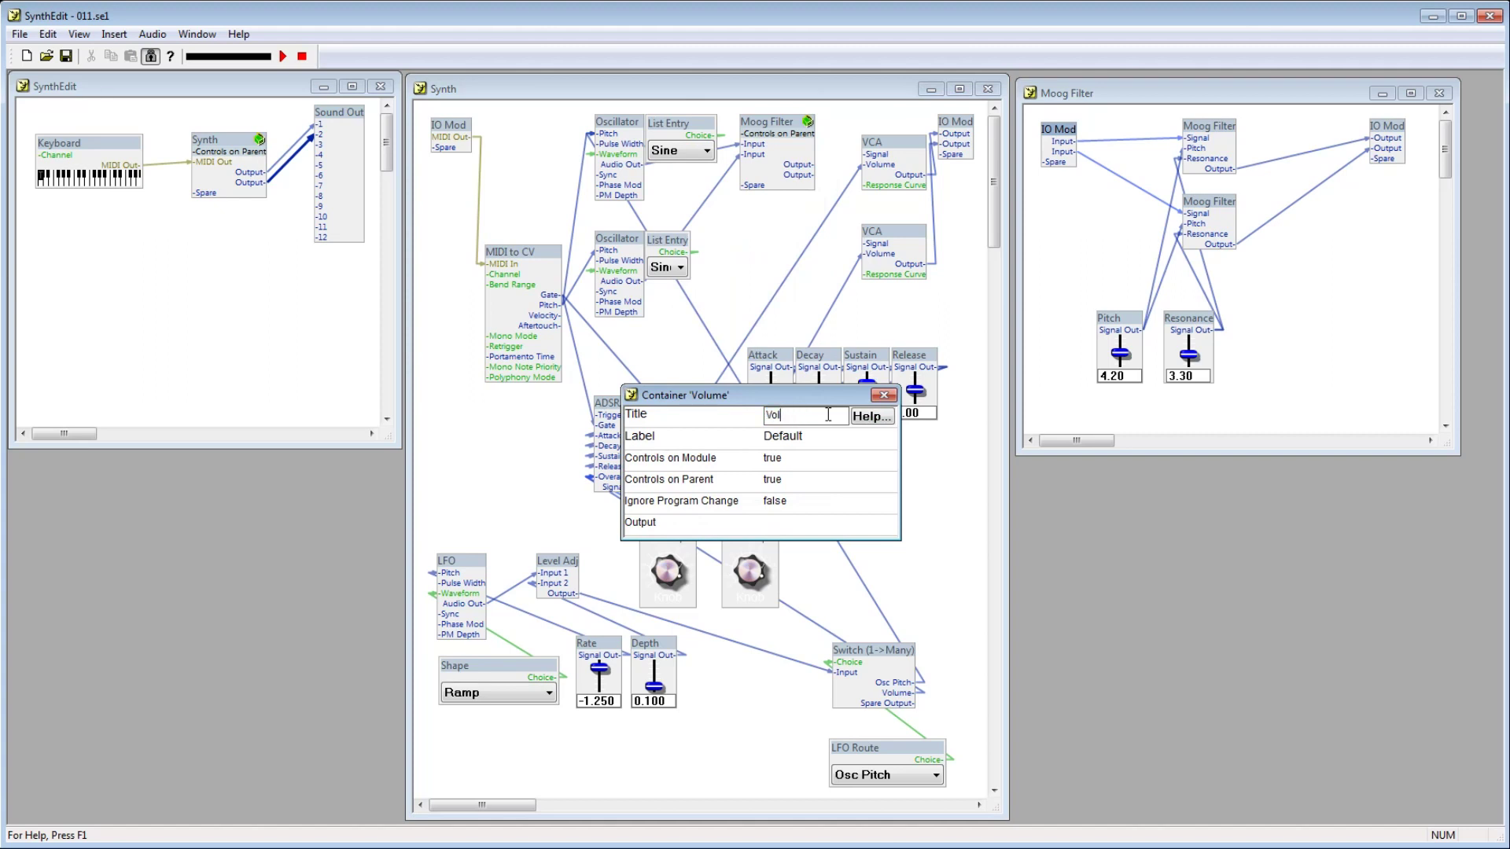
{"action": "type", "text": "R"}
{"action": "left_click", "coordinate": [883, 395]}
Title the right Volume knob 'Vol L' and wire the LFO switch into the second Oscillator.
{"action": "right_click", "coordinate": [772, 536]}
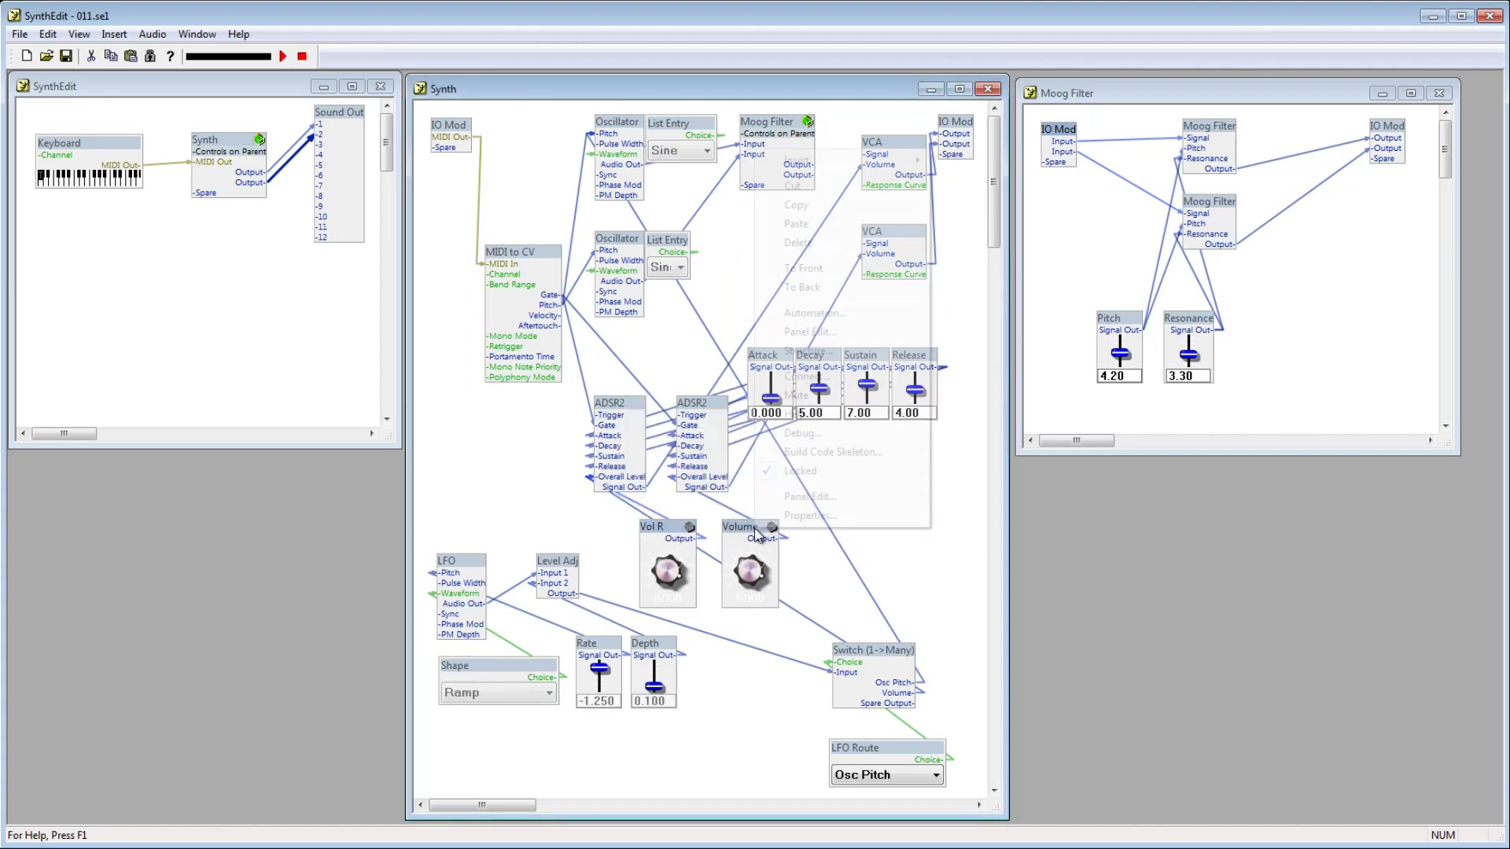
{"action": "left_click", "coordinate": [818, 519]}
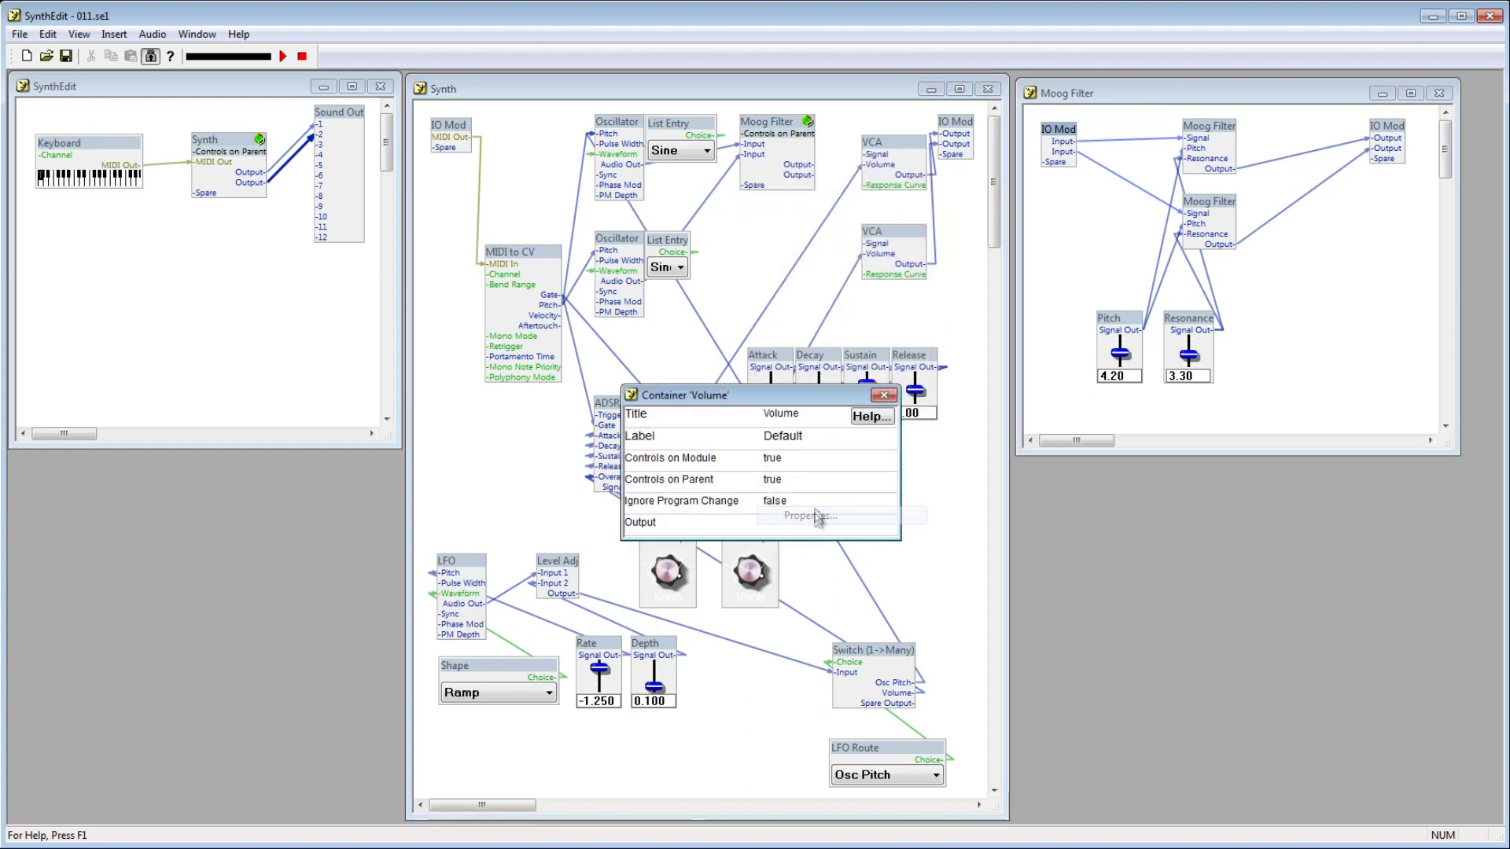
{"action": "left_click", "coordinate": [813, 411]}
{"action": "left_click", "coordinate": [813, 408]}
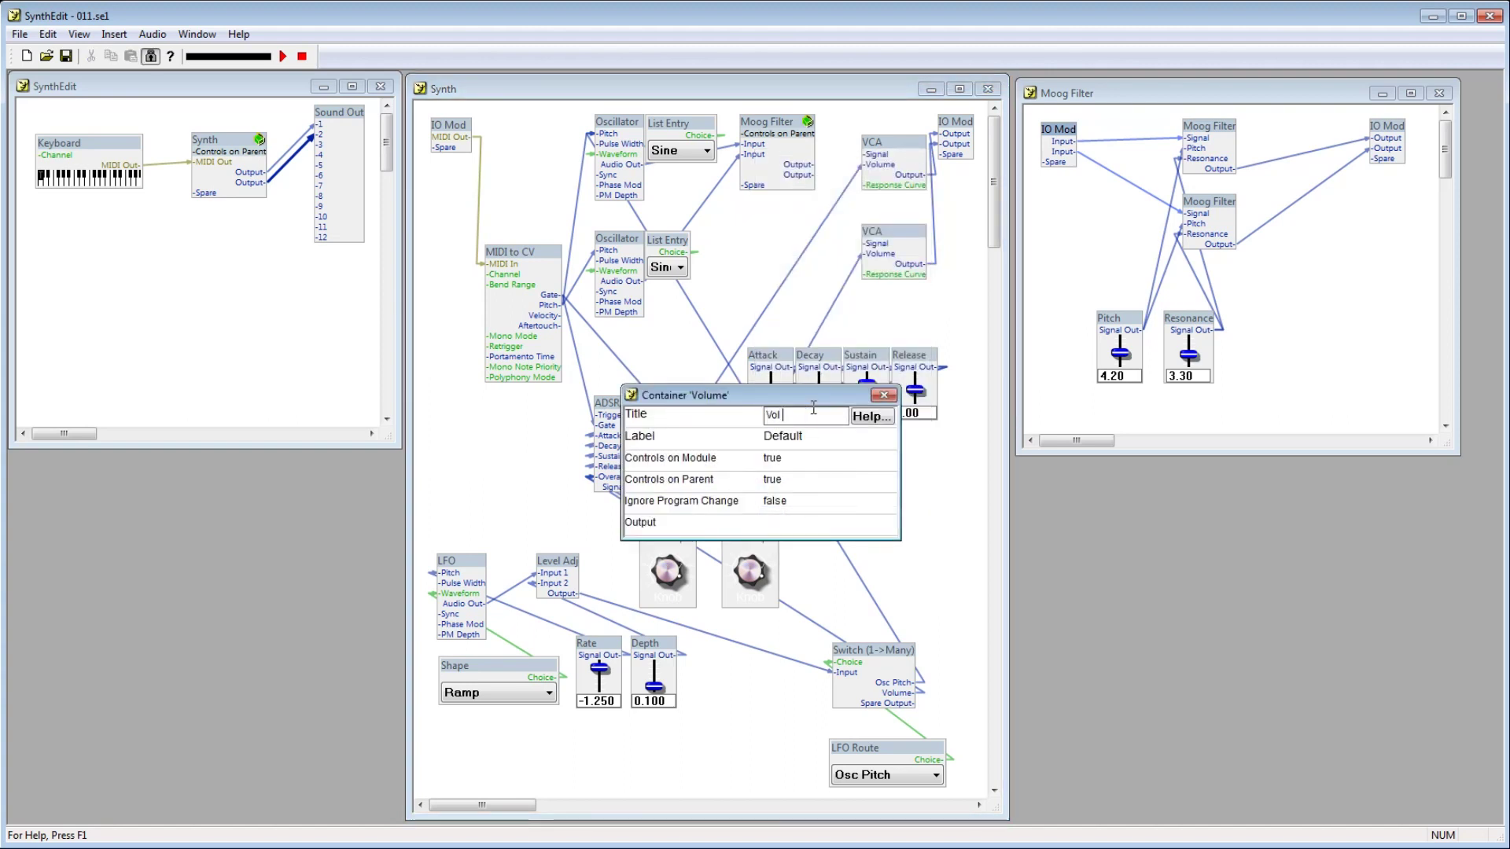
{"action": "key", "text": "Return"}
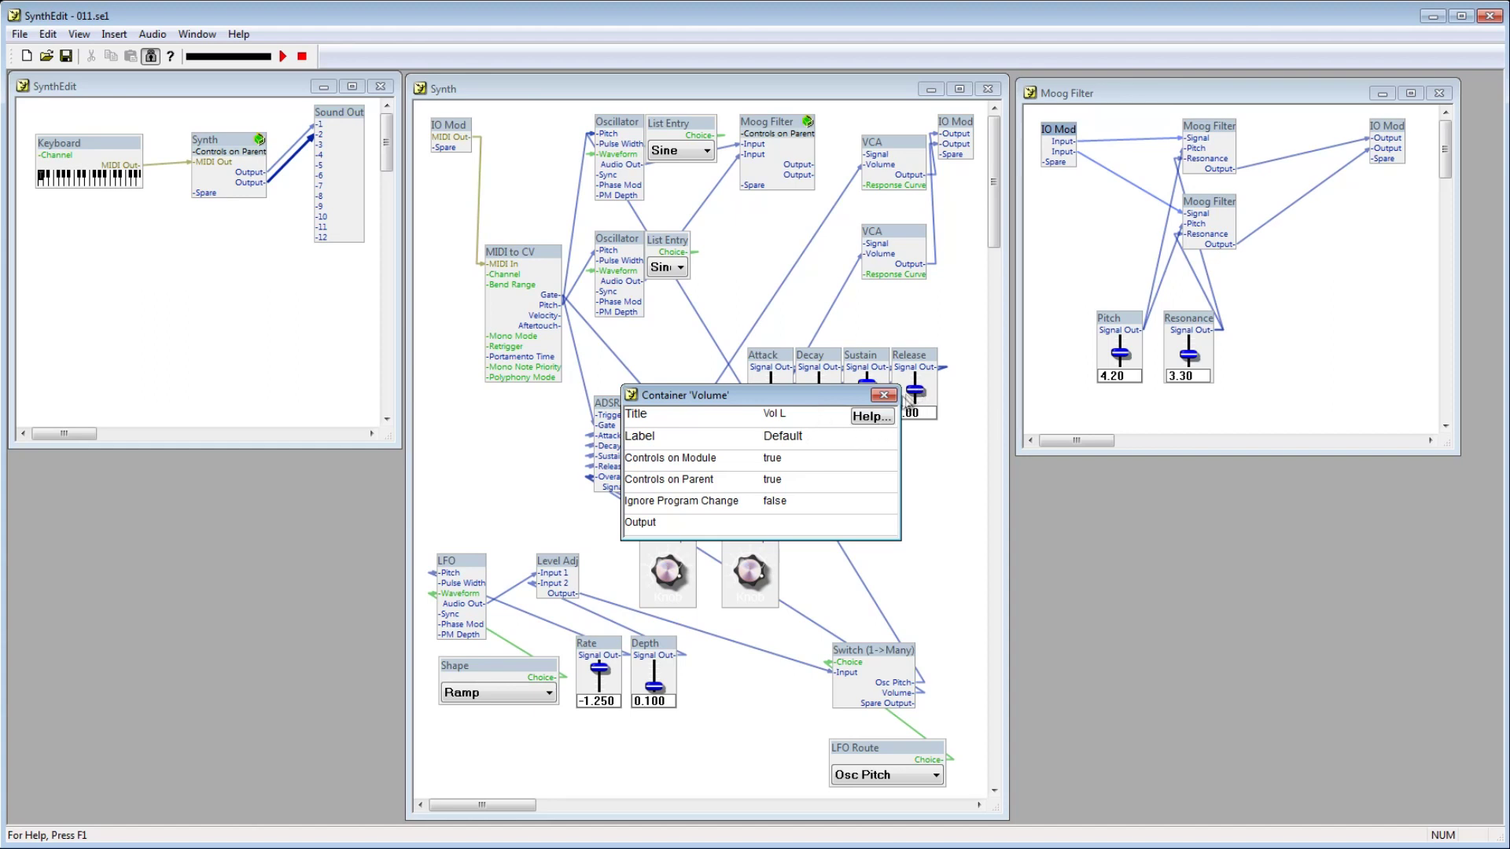
{"action": "left_click", "coordinate": [884, 396]}
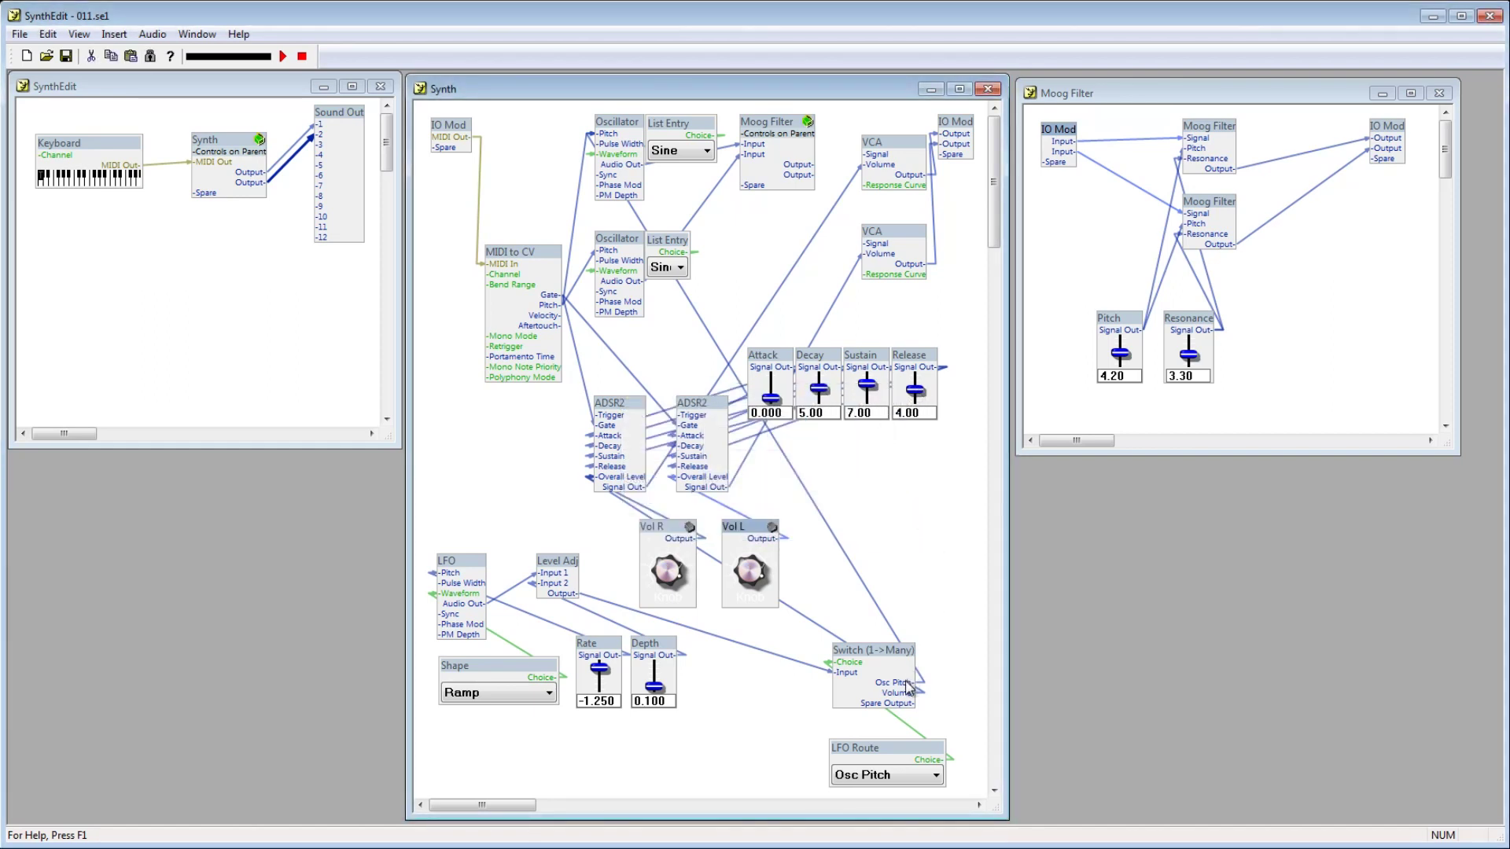
{"action": "left_click_drag", "start_coordinate": [907, 689], "coordinate": [603, 255]}
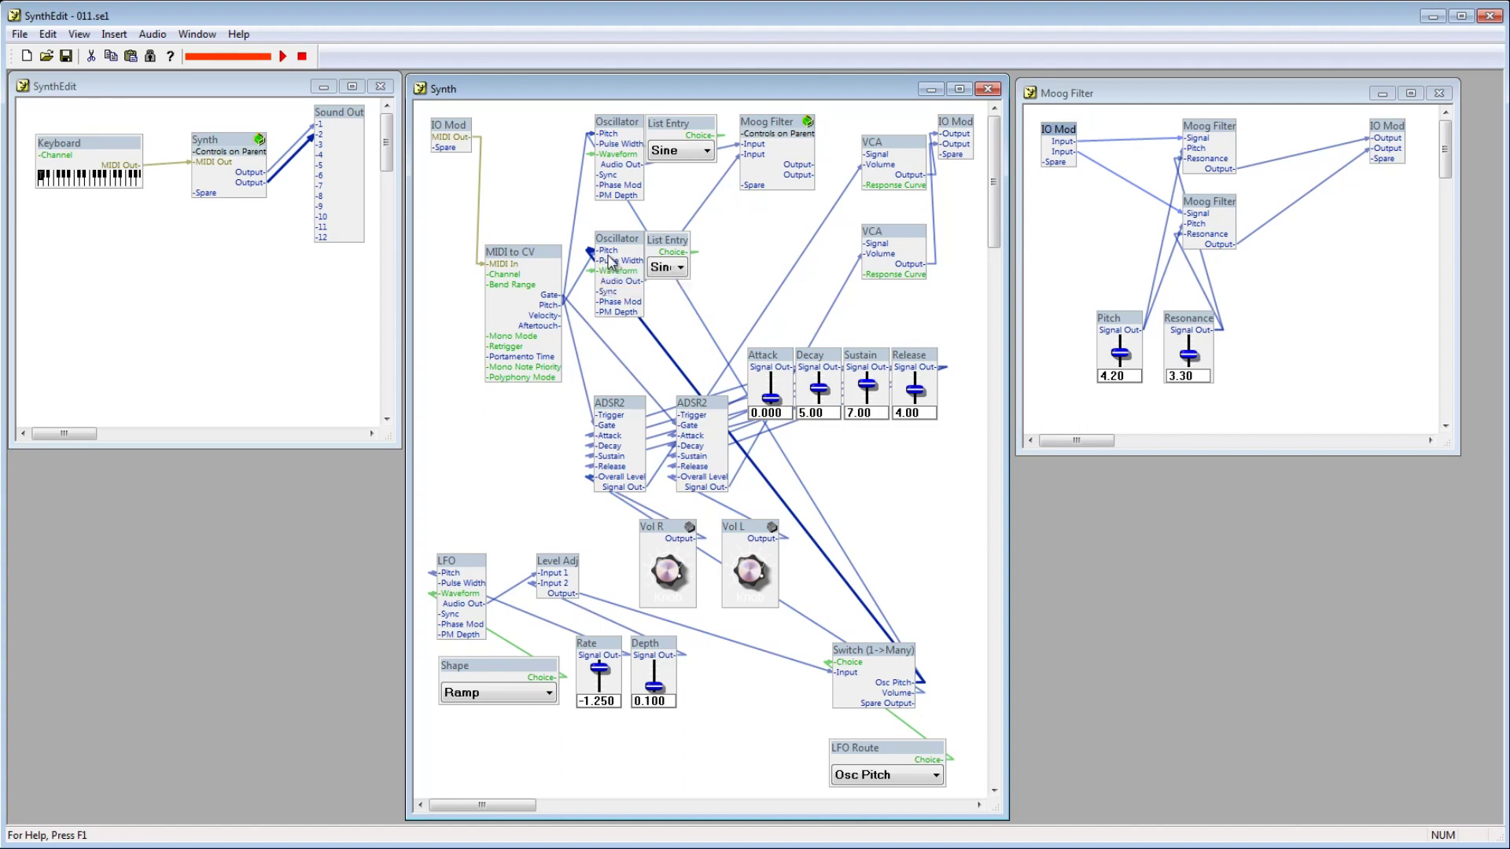
Wire the Moog Filter's second Output into the second VCA Signal, and set the first oscillator's waveform to Saw.
{"action": "left_click_drag", "start_coordinate": [812, 164], "coordinate": [865, 244]}
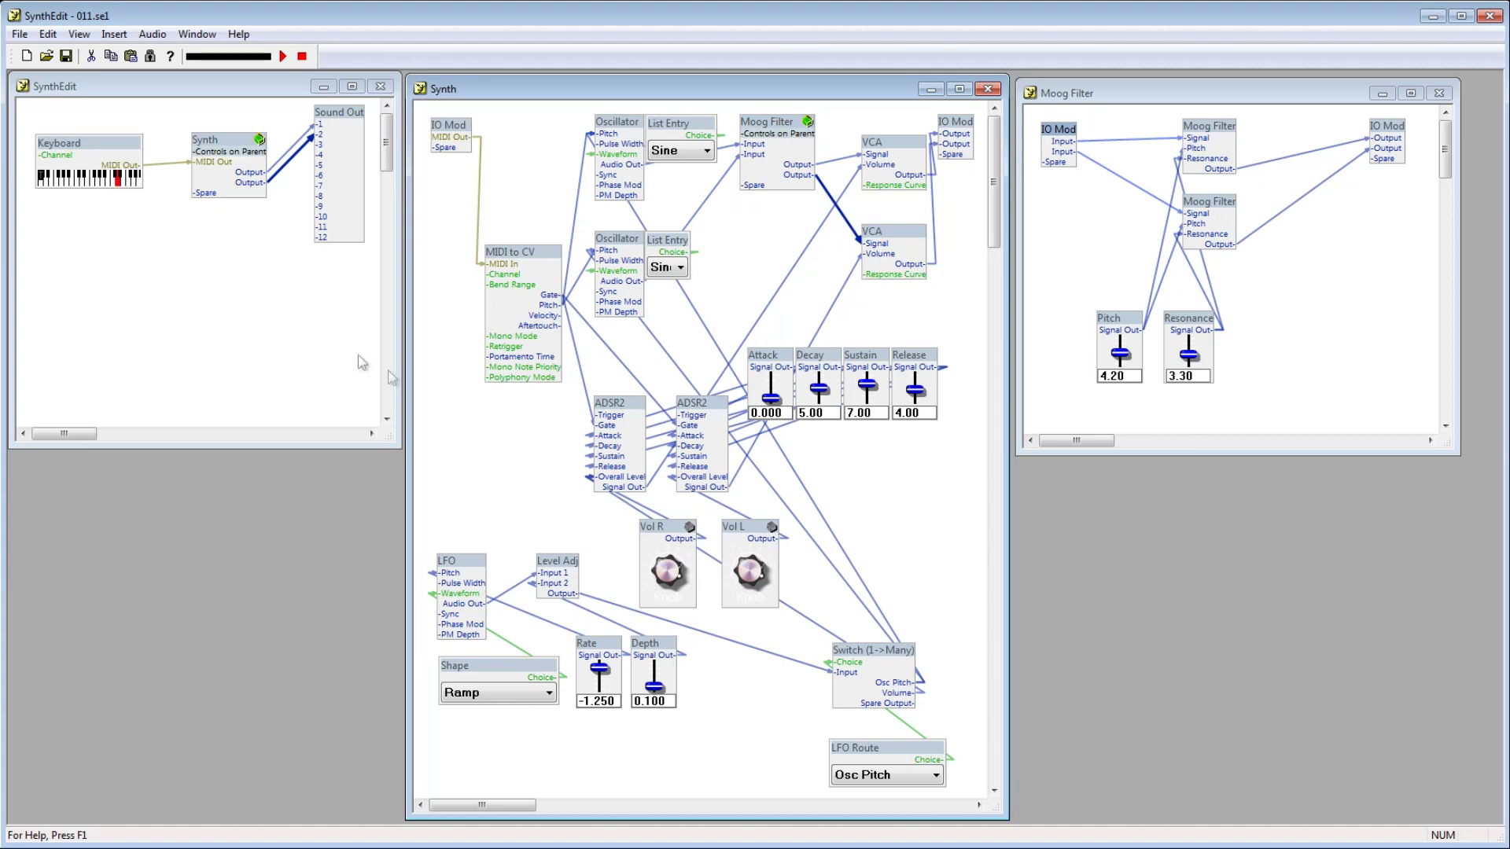
{"action": "left_click", "coordinate": [707, 152]}
{"action": "left_click", "coordinate": [680, 176]}
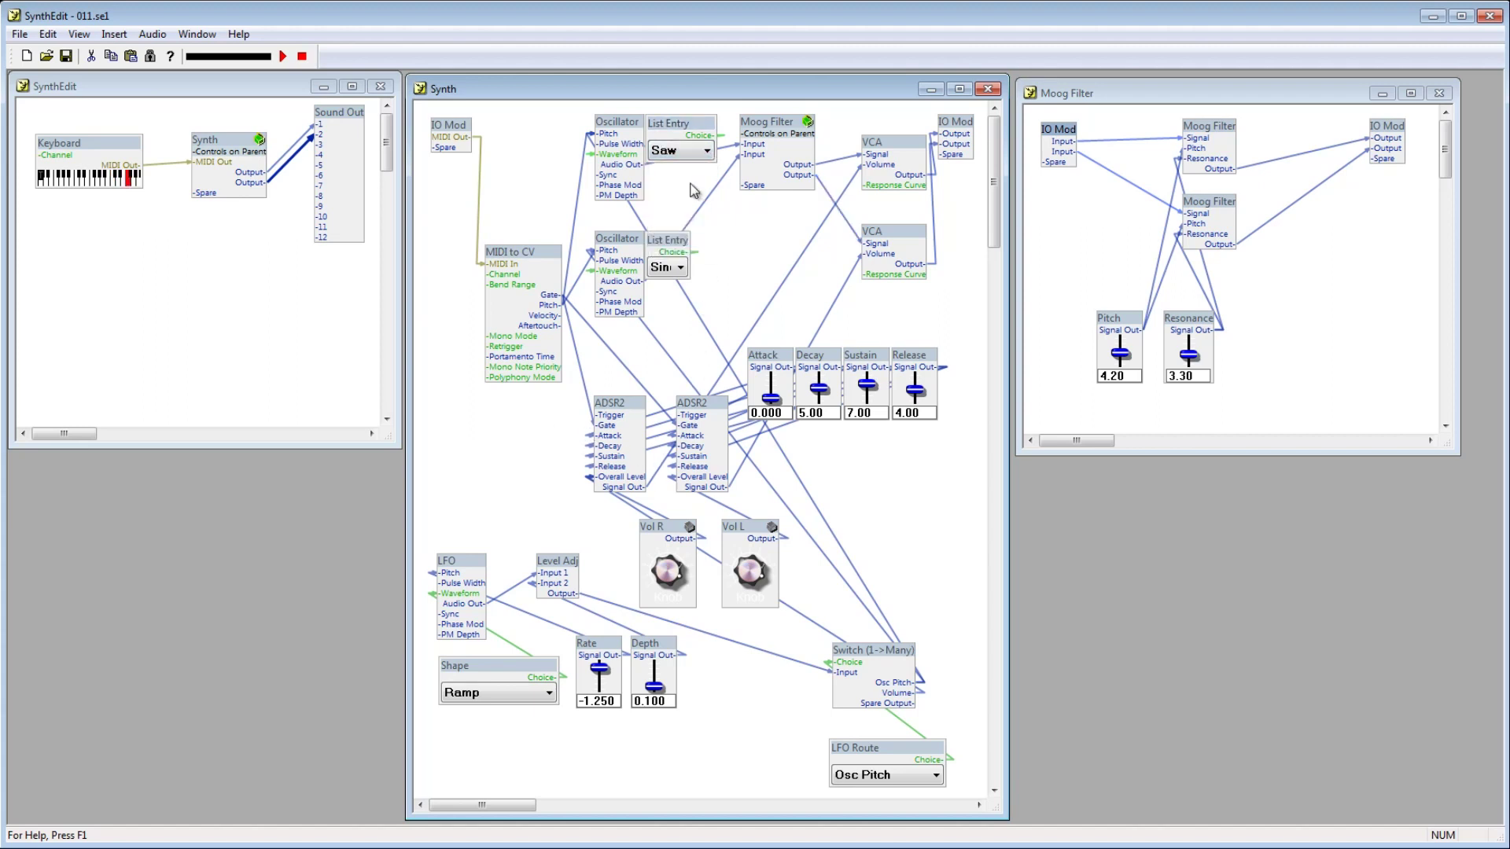